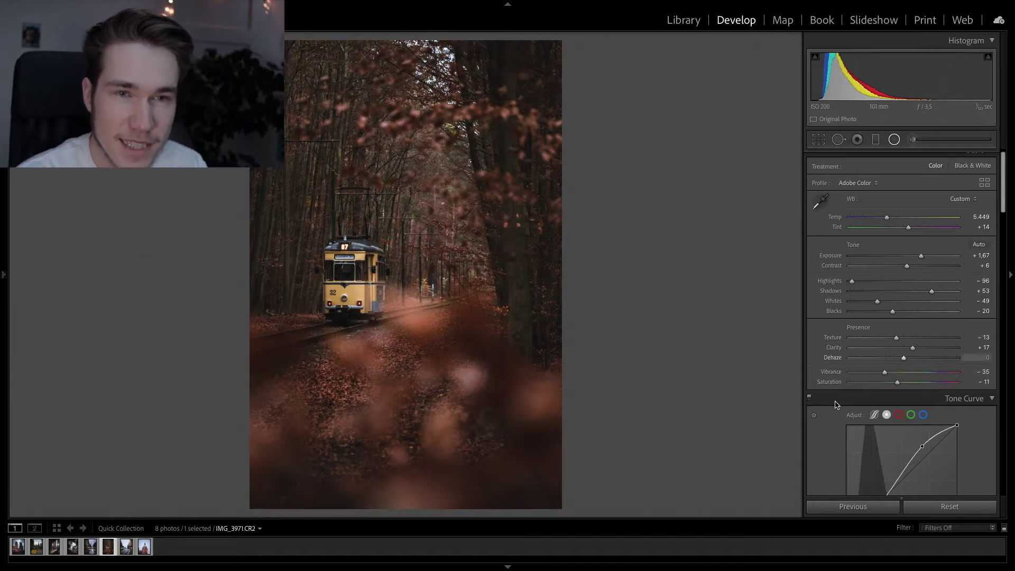
- Compare the tram photo before and after editing, set the Blue Primary saturation to +77, and toggle Calibration to check its effect
scroll(835, 405, "down", 10)
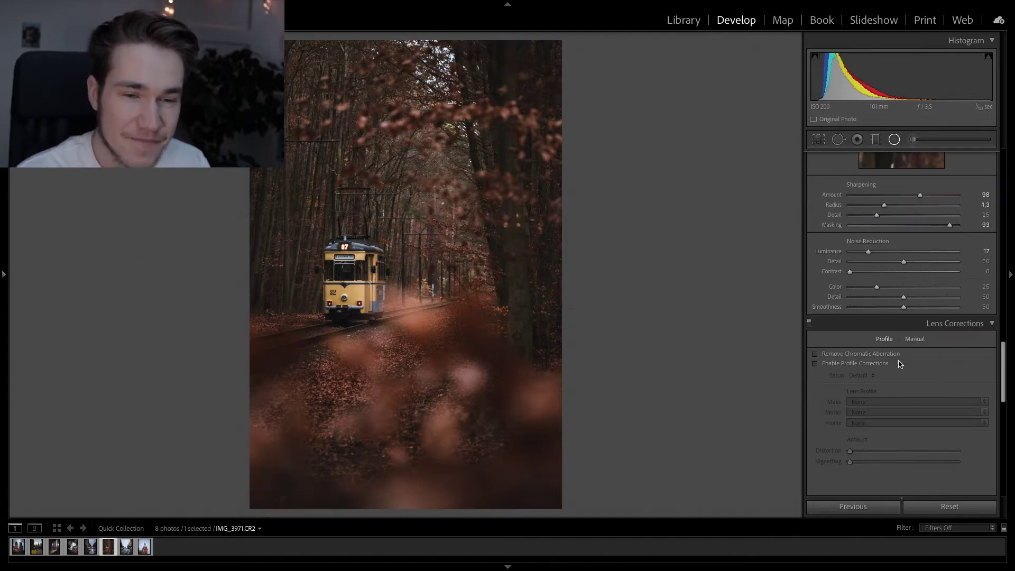
scroll(911, 444, "down", 6)
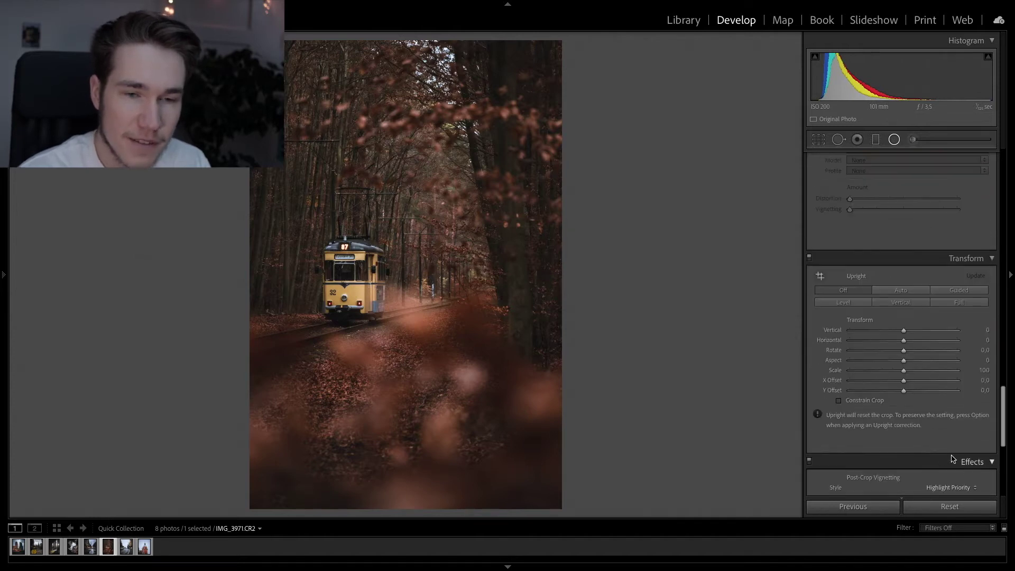
scroll(939, 466, "down", 2)
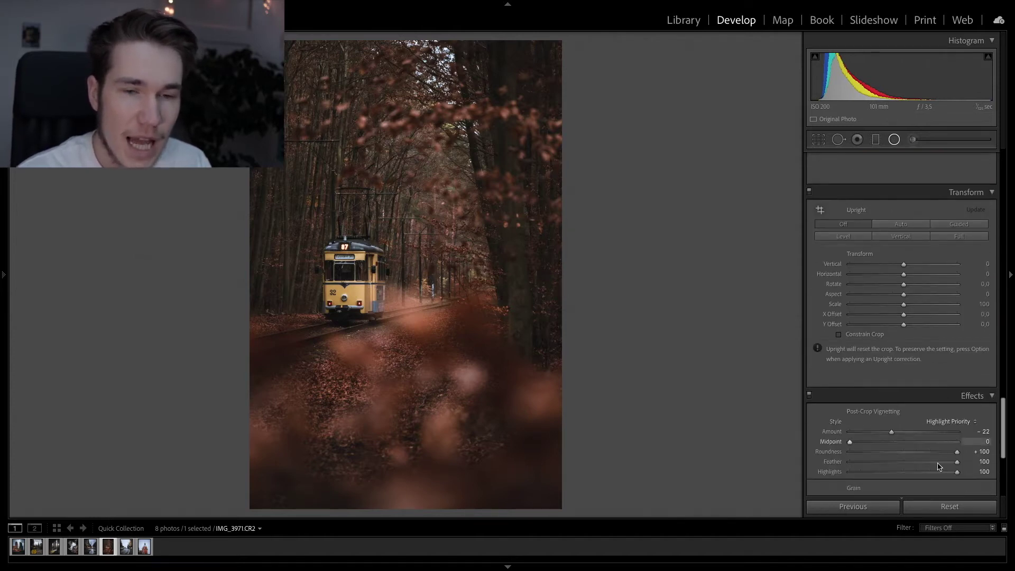
scroll(937, 466, "down", 10)
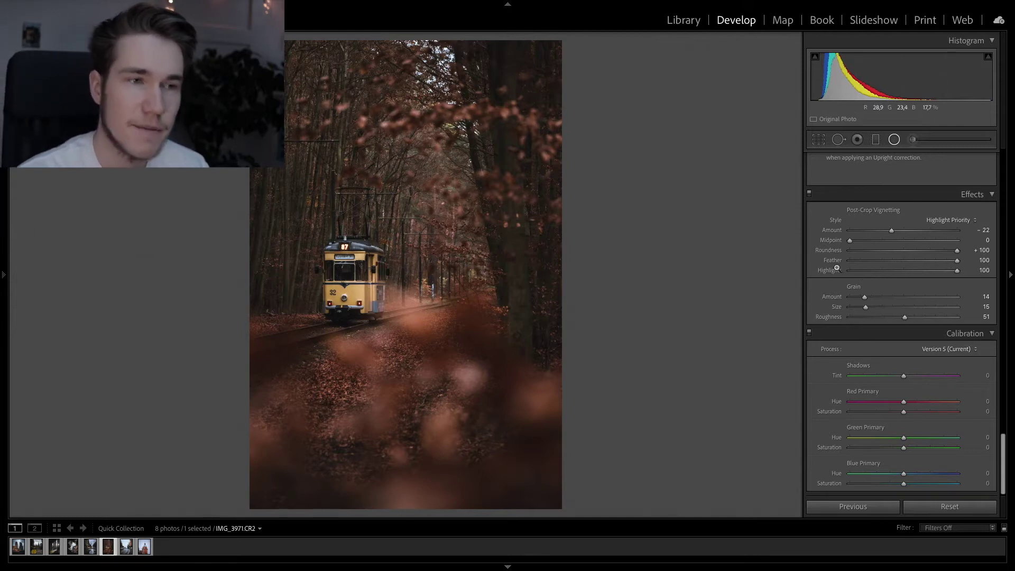
key("y")
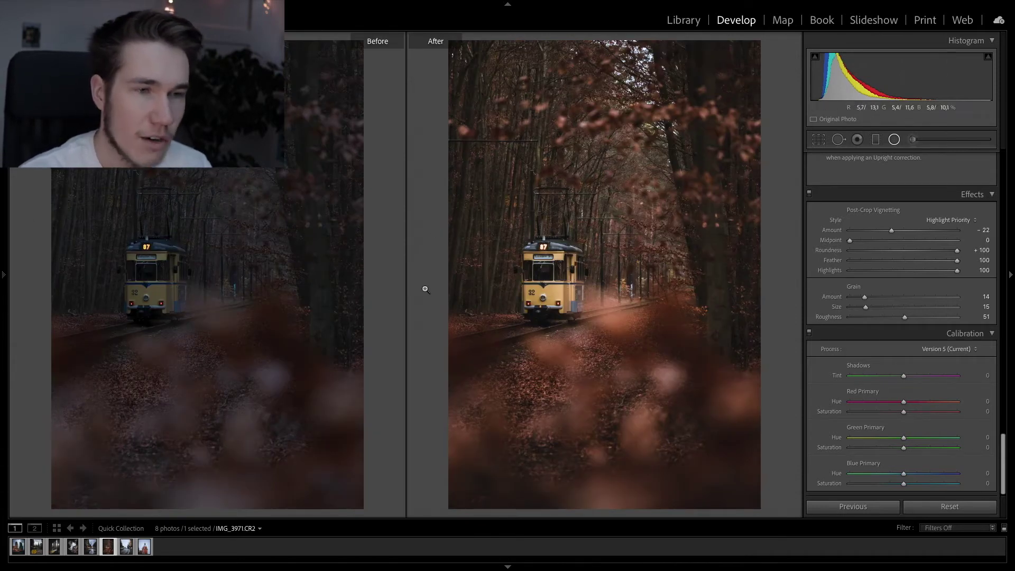
key("y")
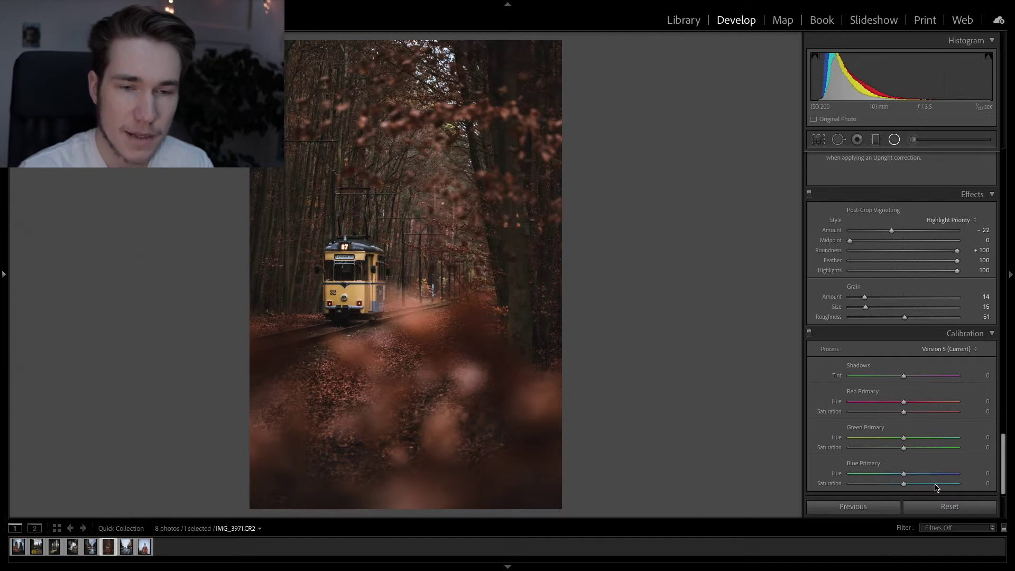
left_click(937, 485)
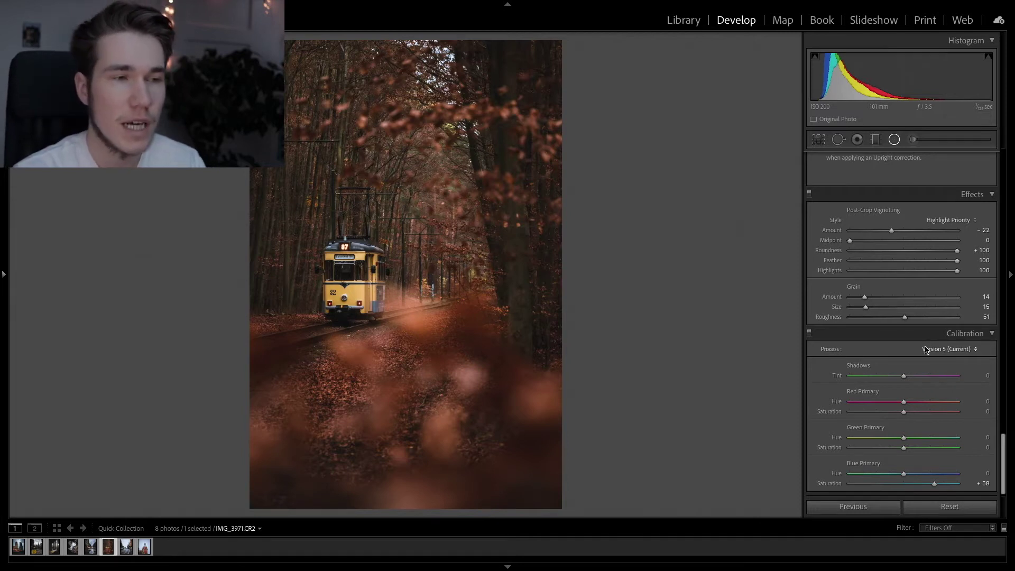
left_click_drag(935, 484, 945, 483)
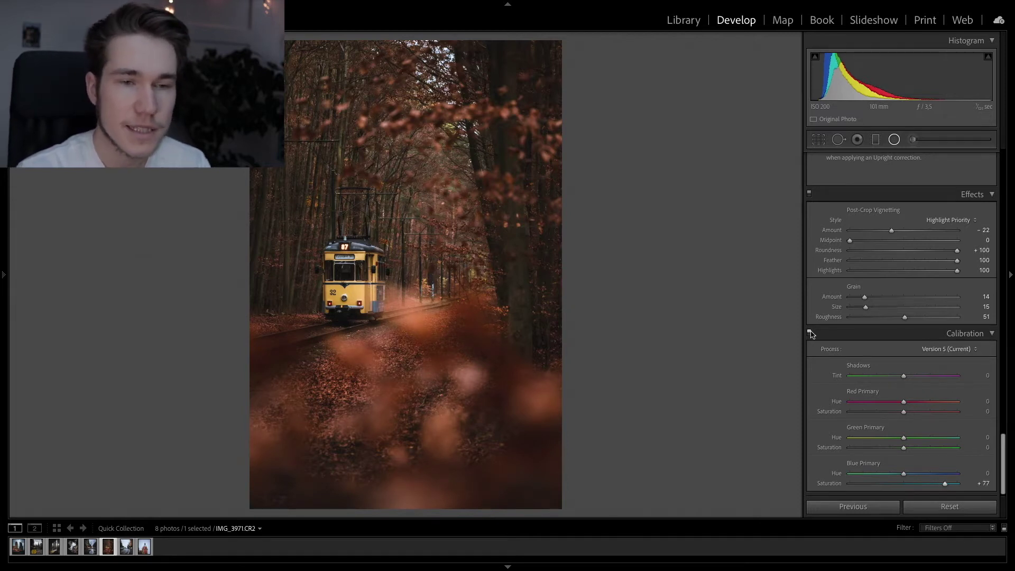
left_click(810, 332)
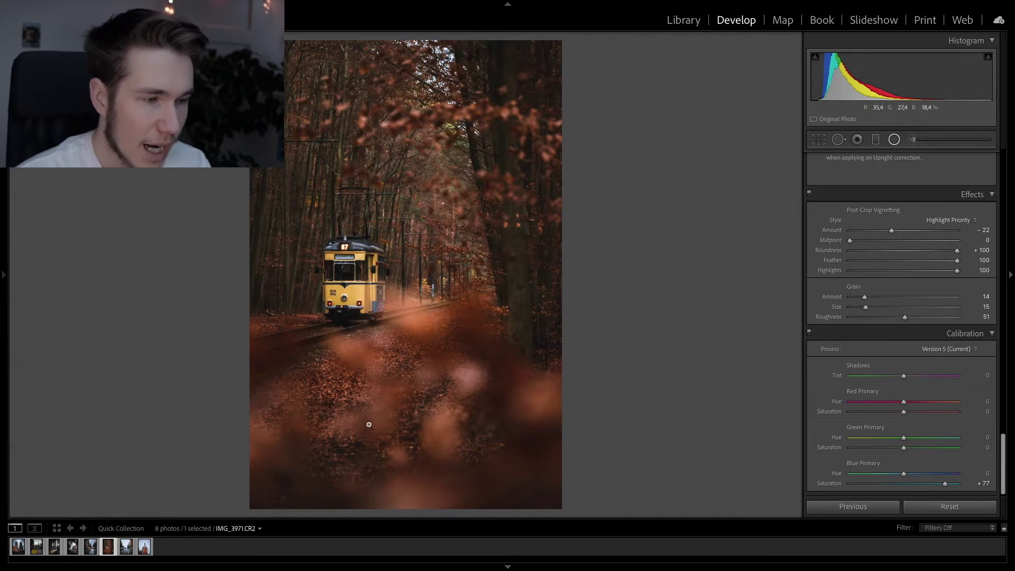
- Switch to street photo IMG_3587.CR2, compare before and after, set Blue Primary saturation to +77, and toggle Calibration to check its effect
key("Left")
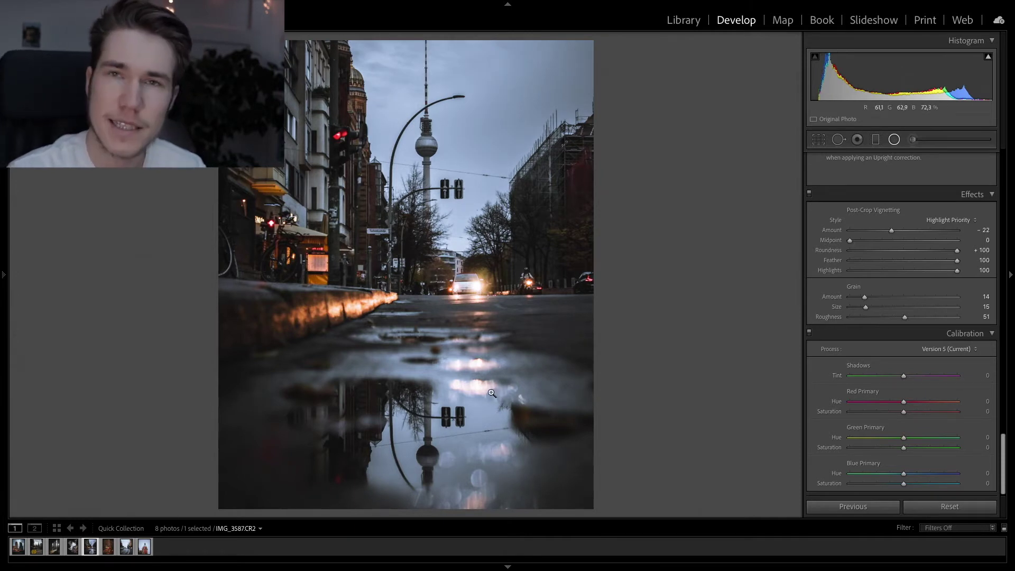
key("y")
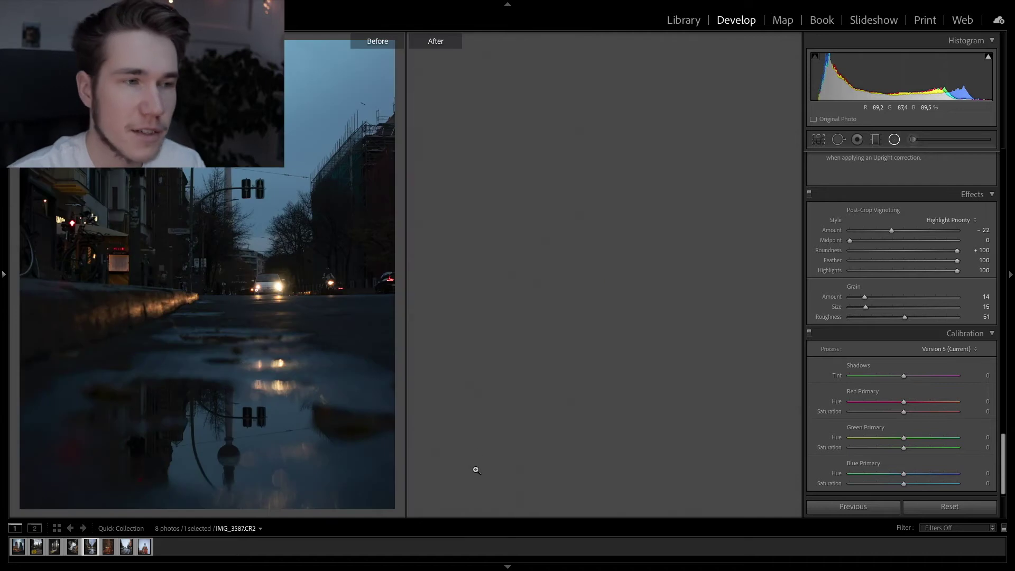
key("y")
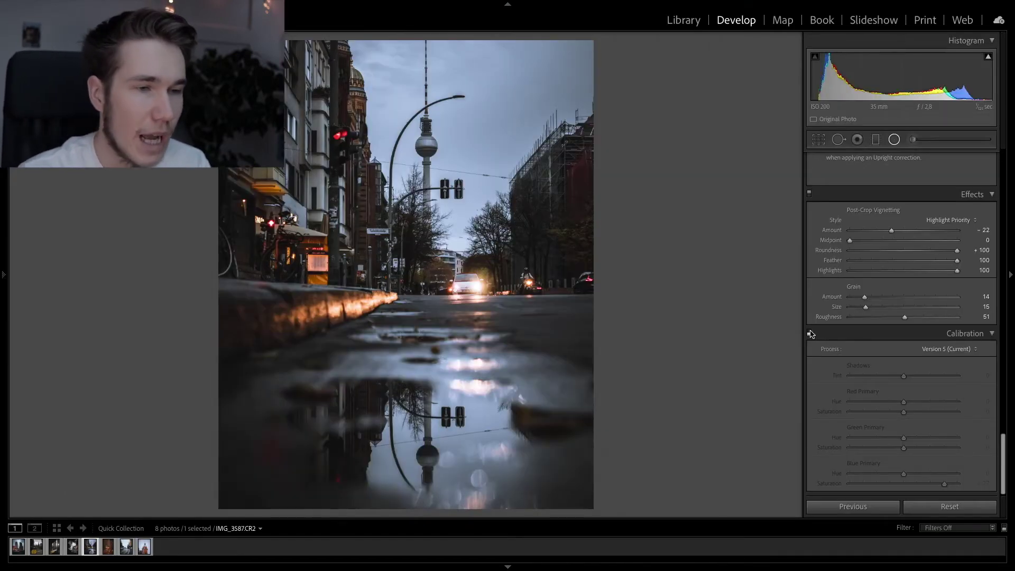
left_click(810, 333)
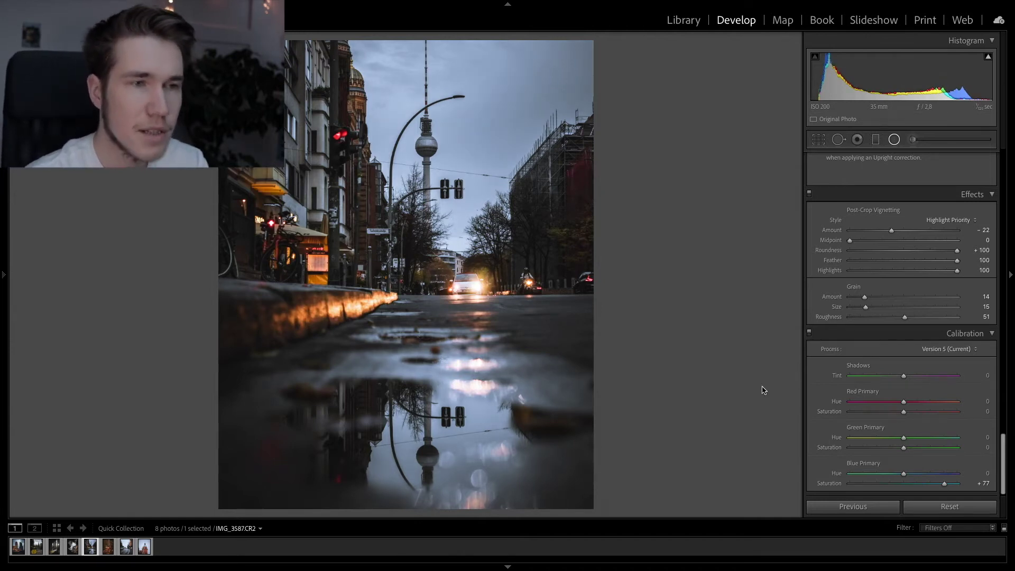
- Switch to church spire photo IMG_3562.CR2, set Blue Primary saturation to +60, and toggle Calibration off and on to compare
key("Left")
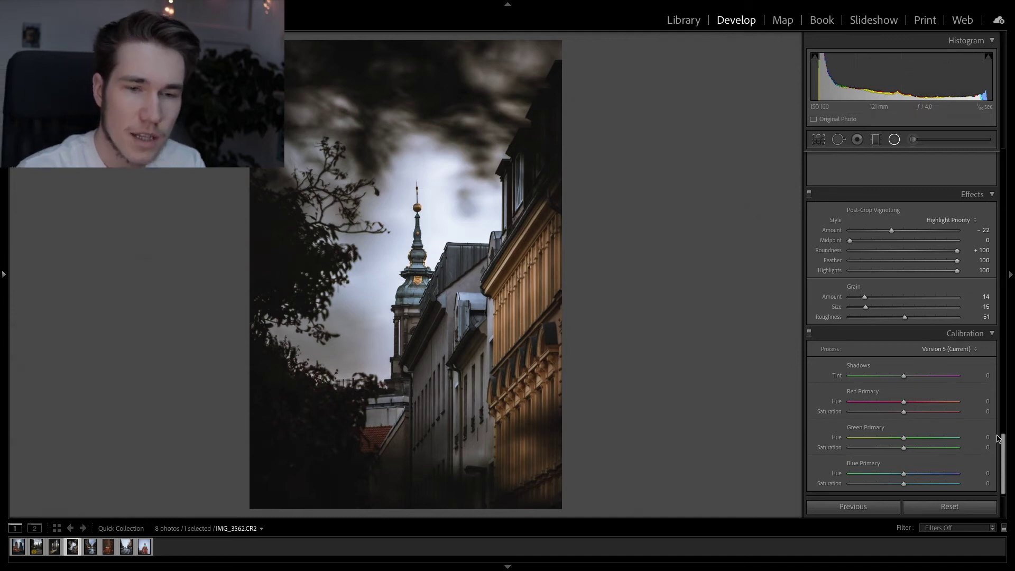
left_click(937, 483)
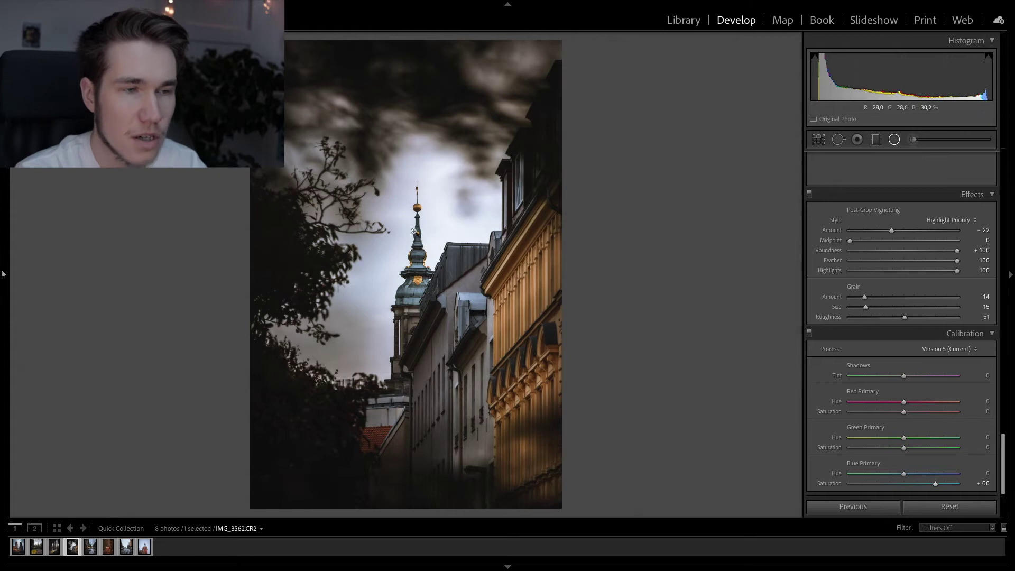
left_click(811, 332)
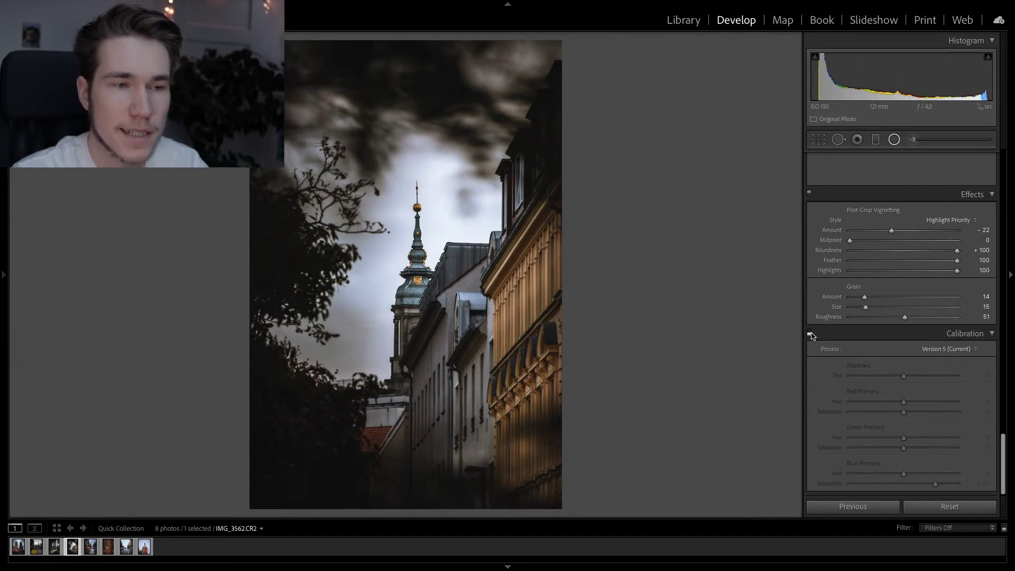
left_click(811, 333)
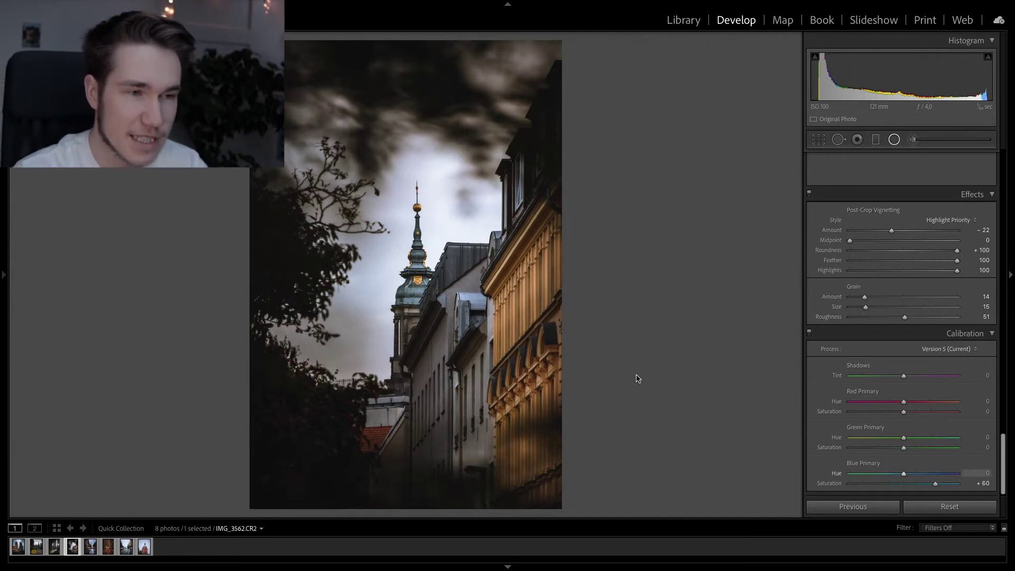
- Open red tower photo IMG_8902.CR2 and draw a graduated filter over its lower half with exposure −0.37
key("g")
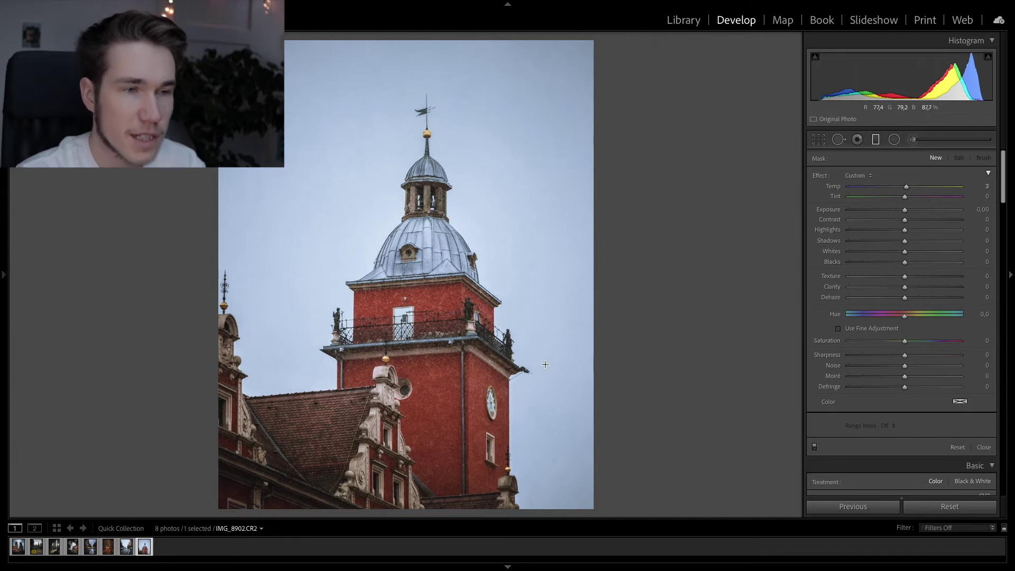
left_click_drag(401, 507, 431, 466)
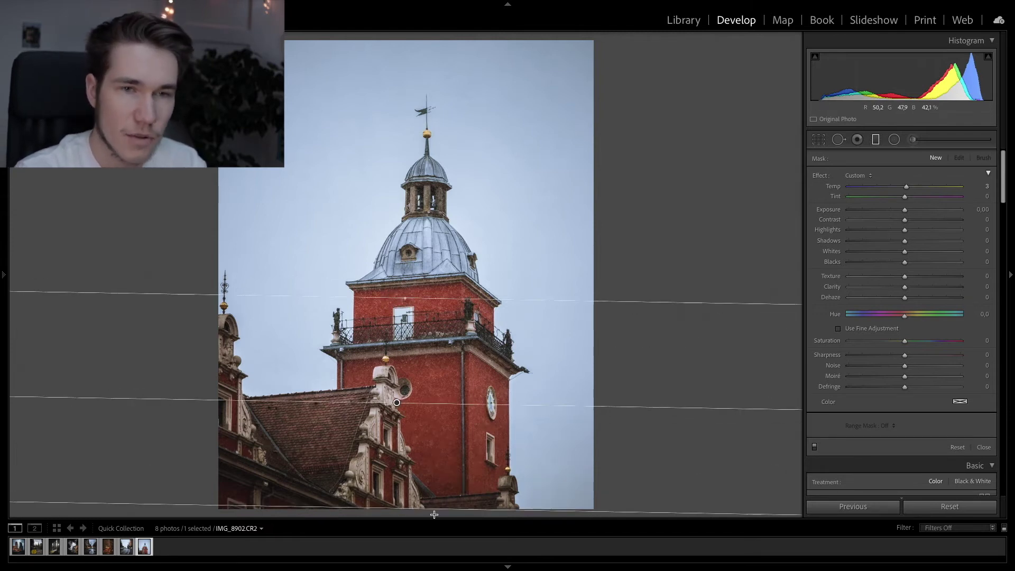
left_click(900, 210)
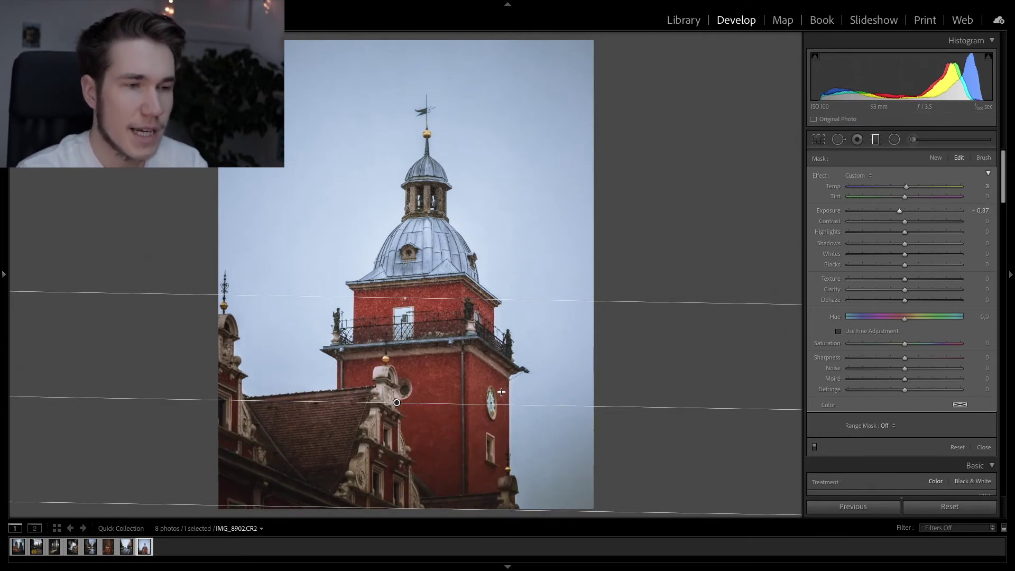
- Show the graduated filter's mask overlay, brush-erase a patch of sky beside the tower from the mask, and remove the filter
key("o")
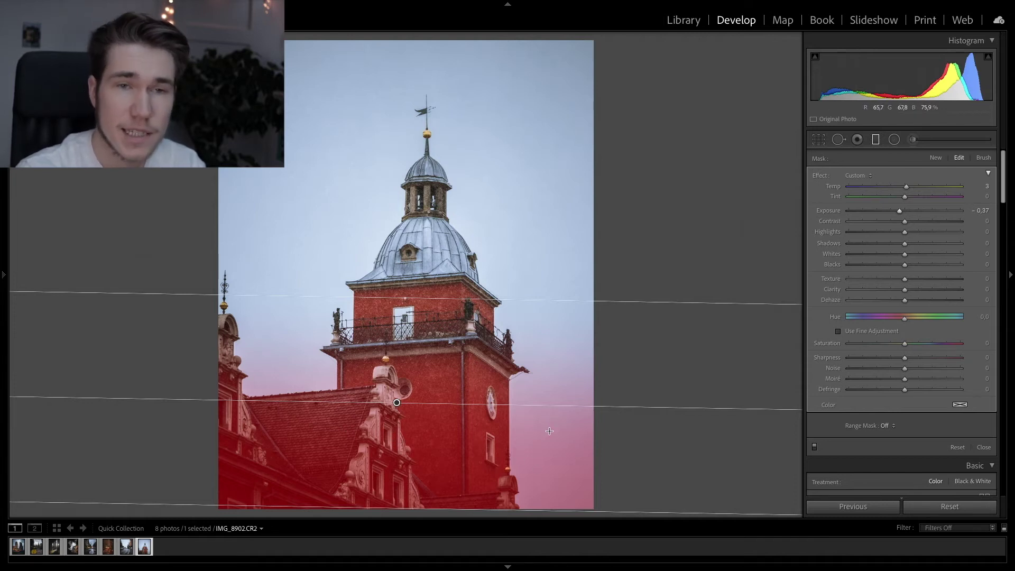
left_click(985, 158)
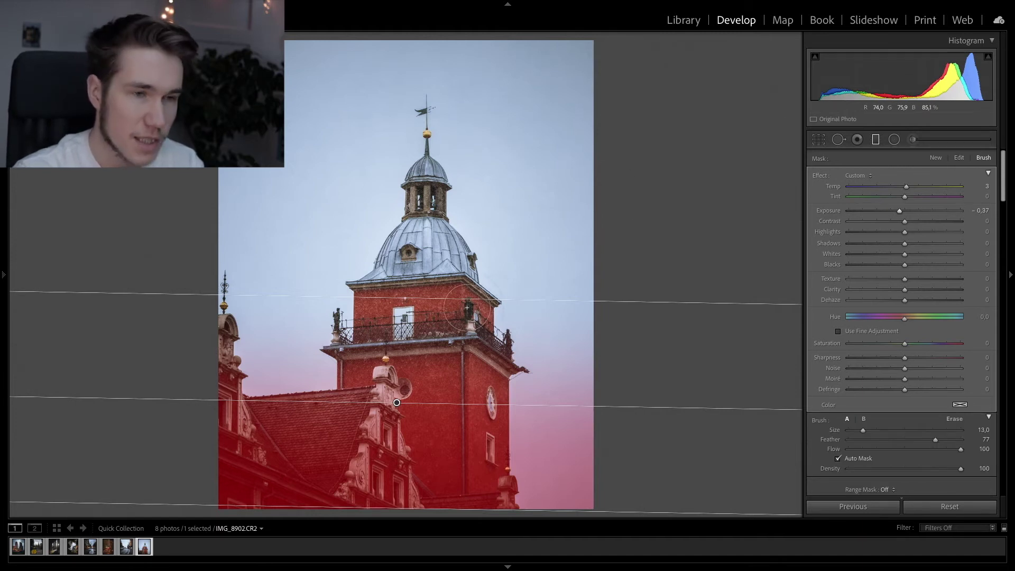
key("alt")
left_click(552, 456, "alt")
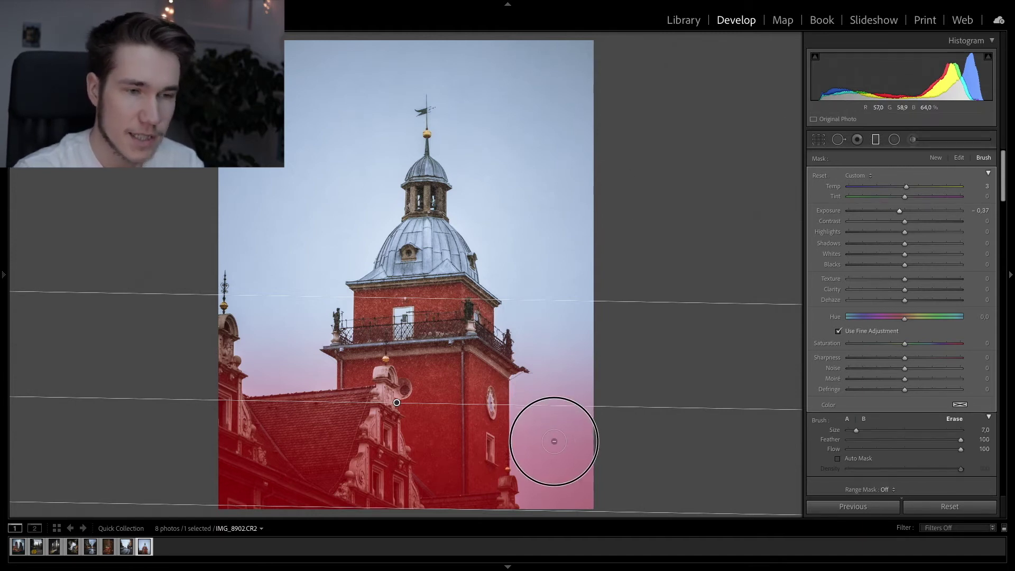
mouse_move(560, 430)
left_mouse_down()
mouse_move(554, 437)
mouse_move(558, 413)
left_mouse_up()
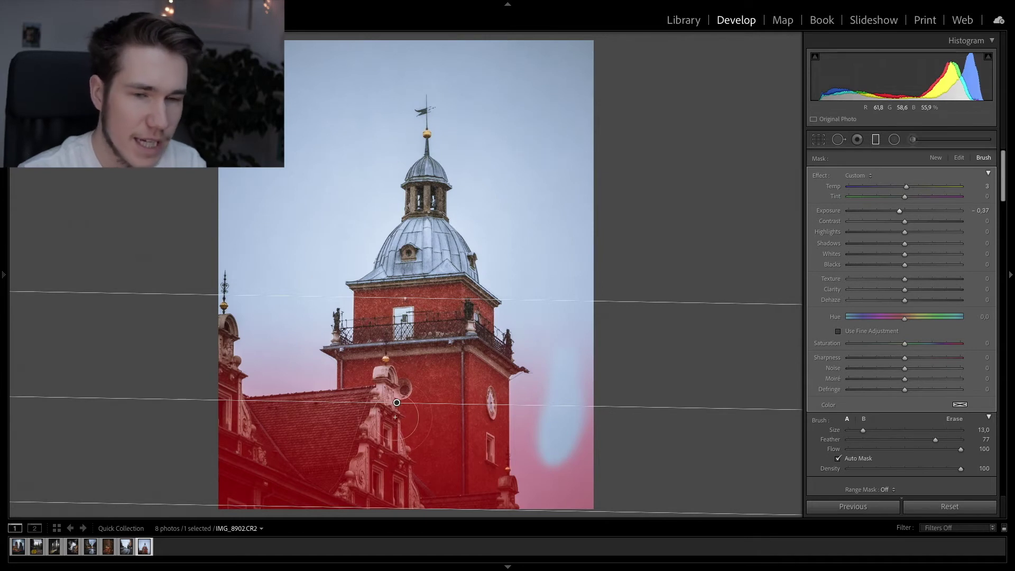
key("o")
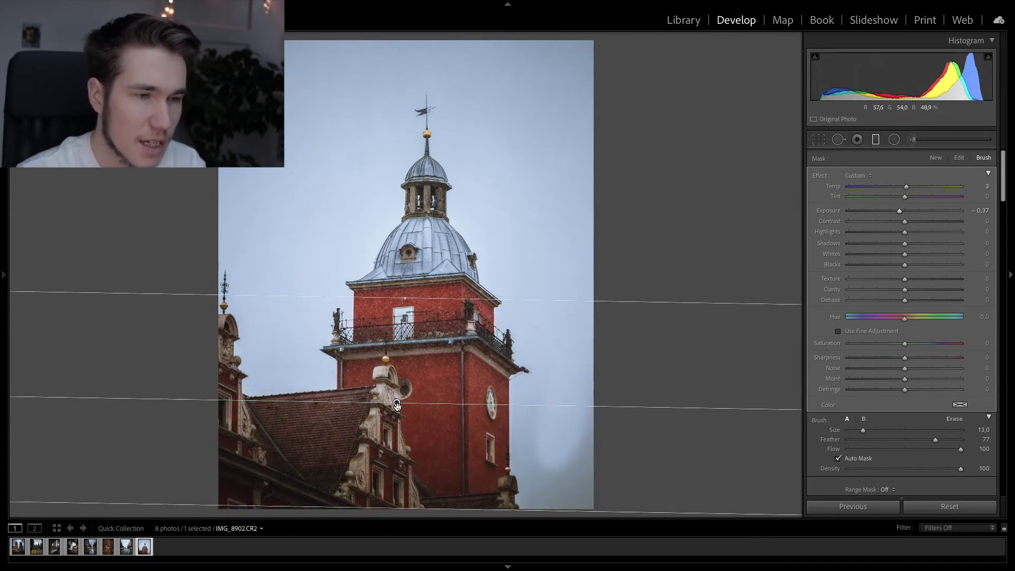
key("Return")
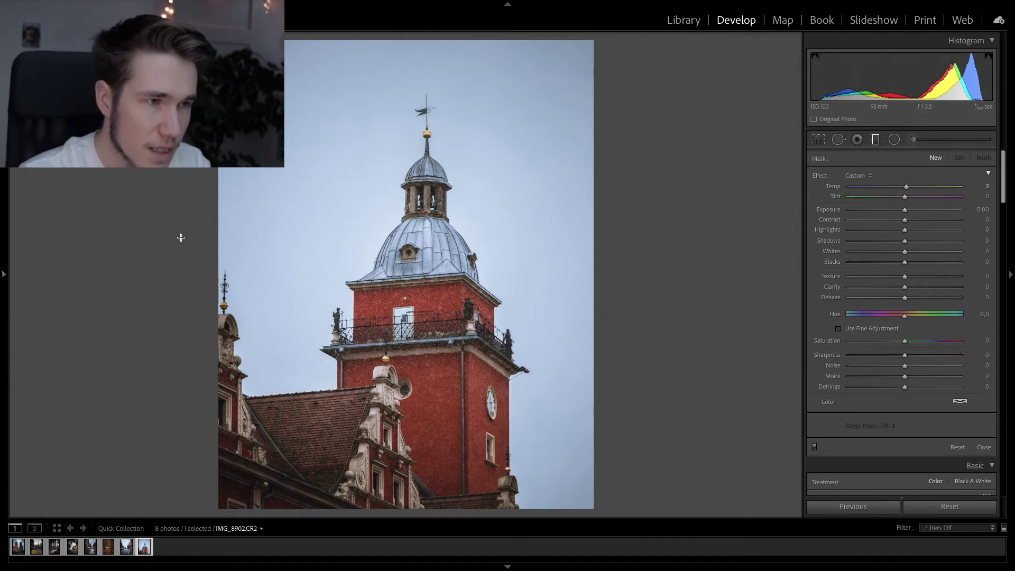
- Draw a graduated filter outside the photo so it covers the whole image, check its overlay, and undo a trial exposure of −1.14
left_click_drag(177, 237, 158, 234)
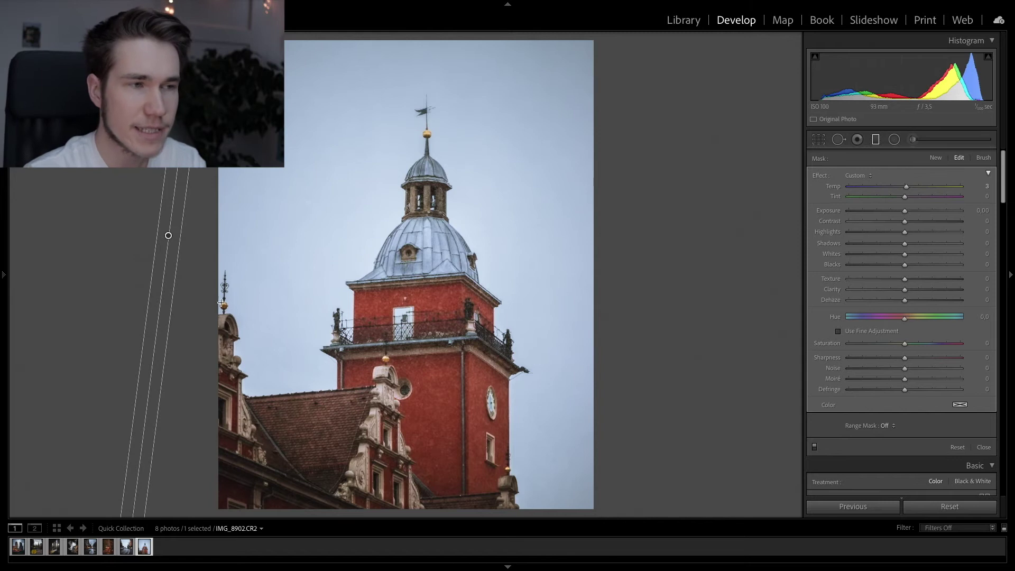
key("o")
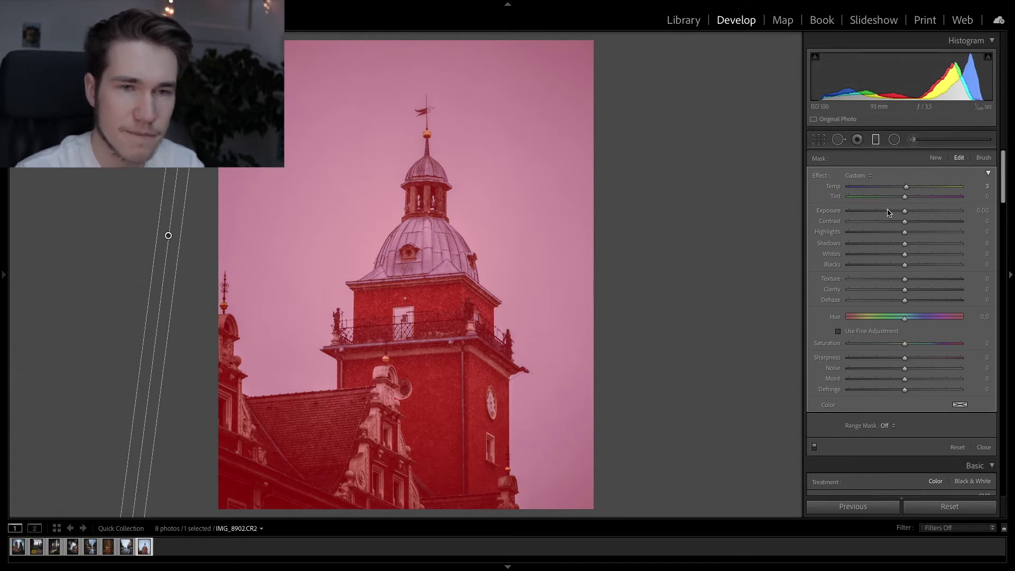
key("o")
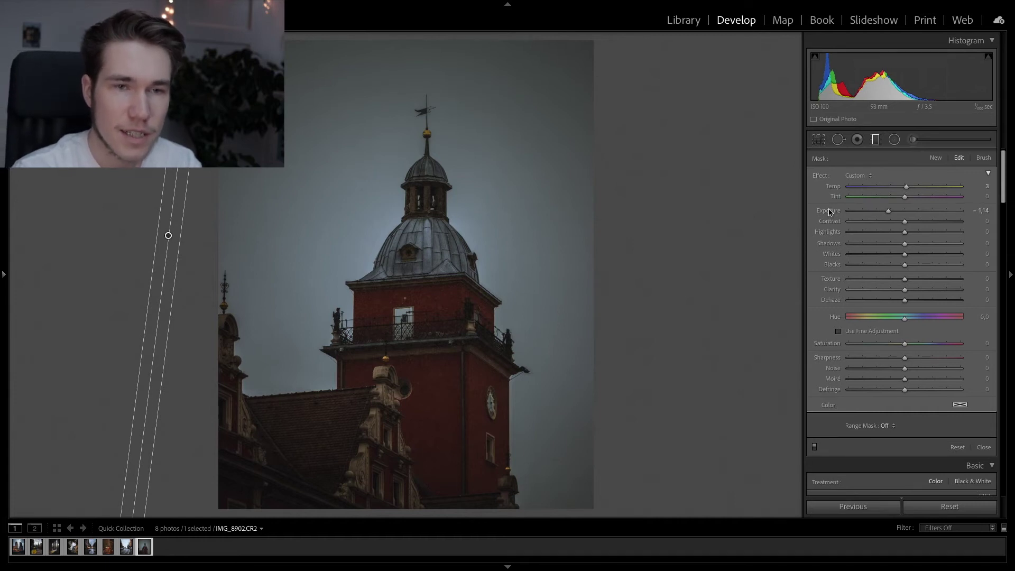
key("ctrl+z")
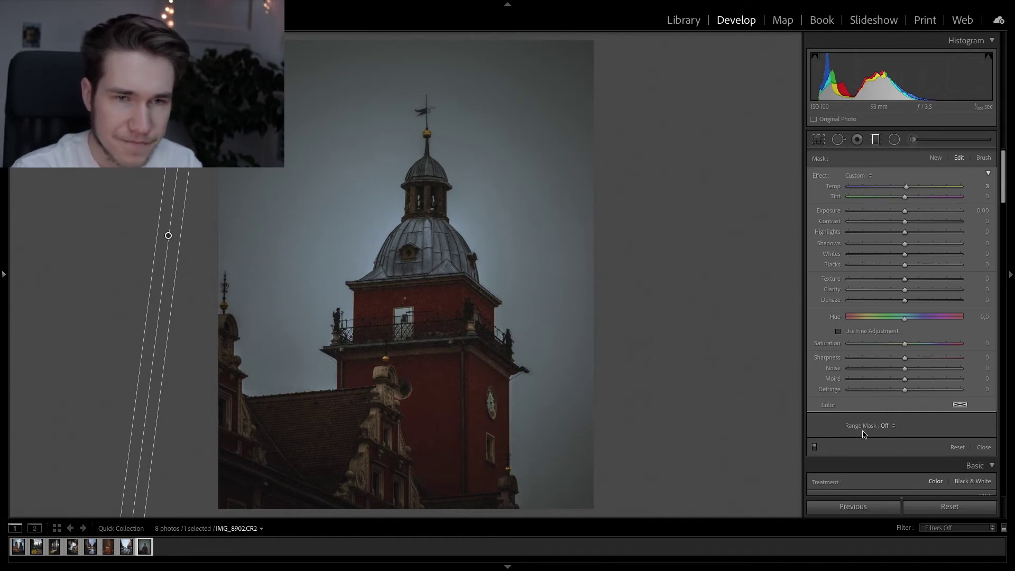
- Apply a Luminance range mask to the graduated filter and, with the mask overlay shown, limit its range to 0/15 to exclude the sky
left_click(892, 428)
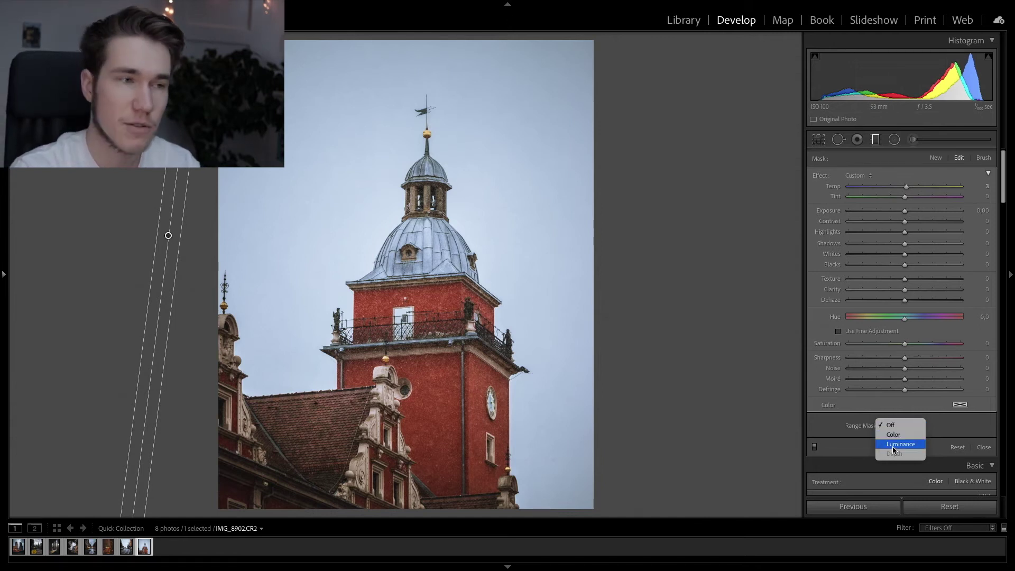
left_click(892, 446)
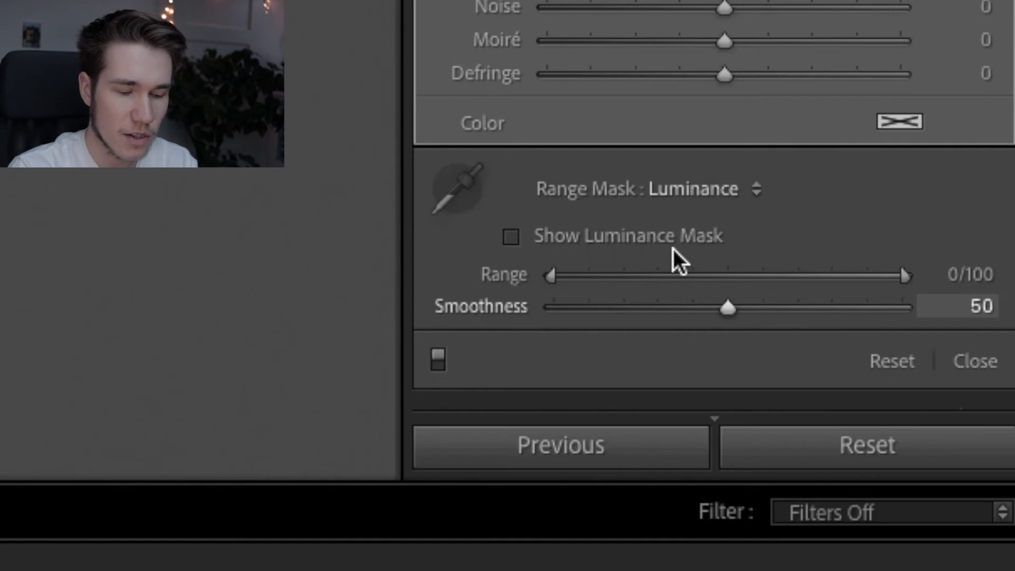
scroll(674, 249, "down", 1)
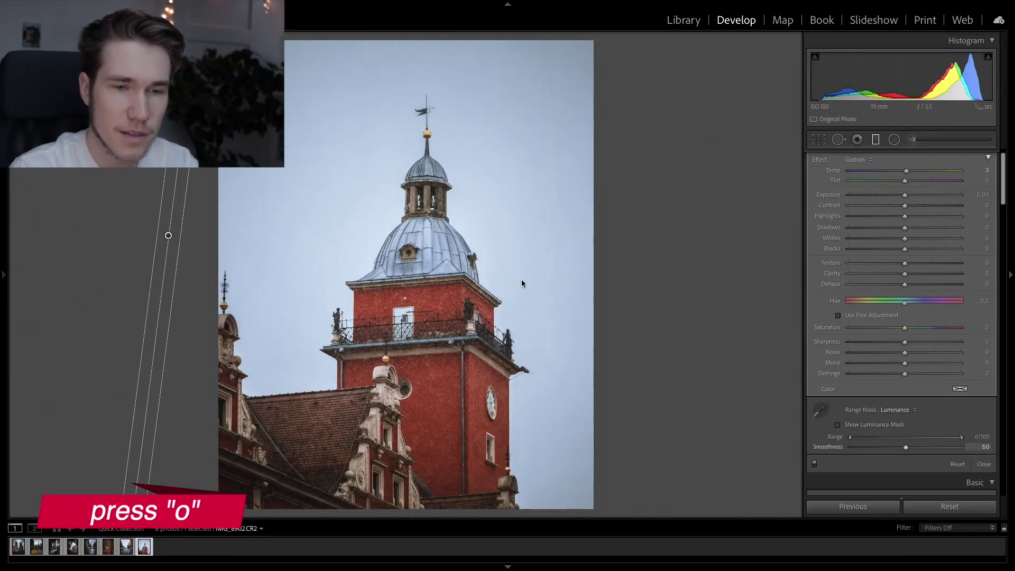
key("o")
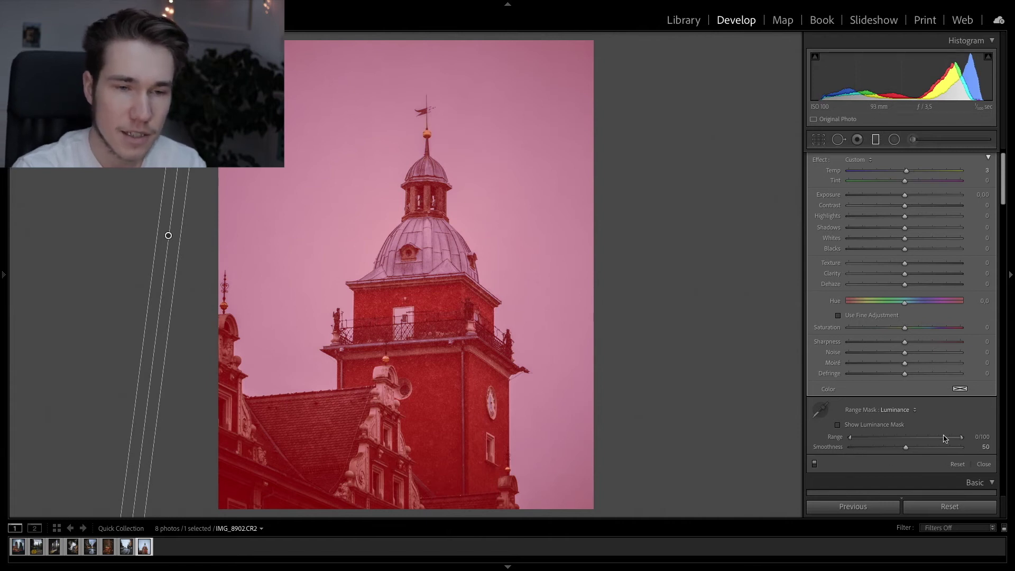
left_click_drag(963, 440, 869, 440)
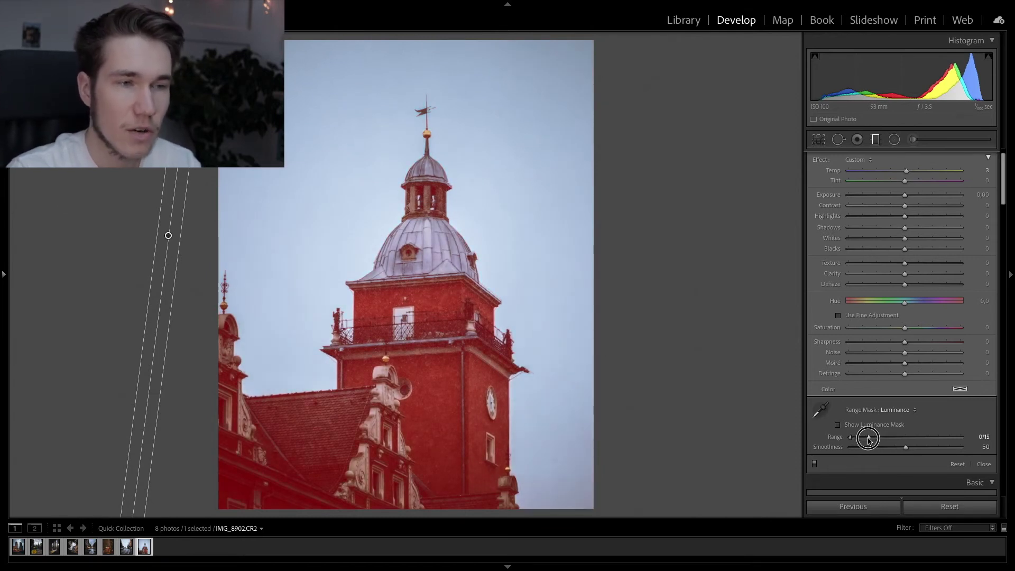
- Hide the mask overlay and raise the graduated filter's exposure to 1.31
left_click_drag(869, 439, 869, 440)
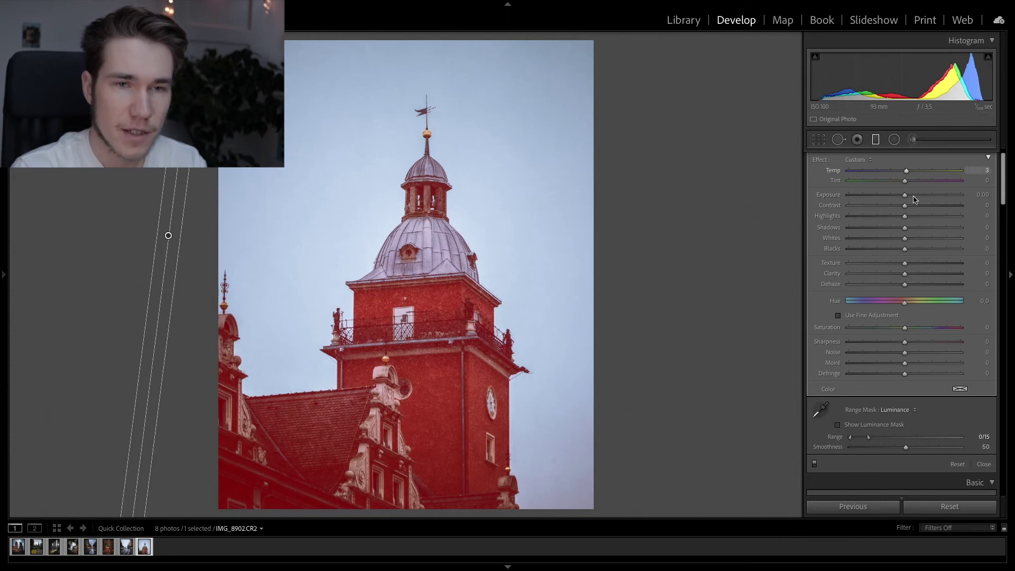
key("o")
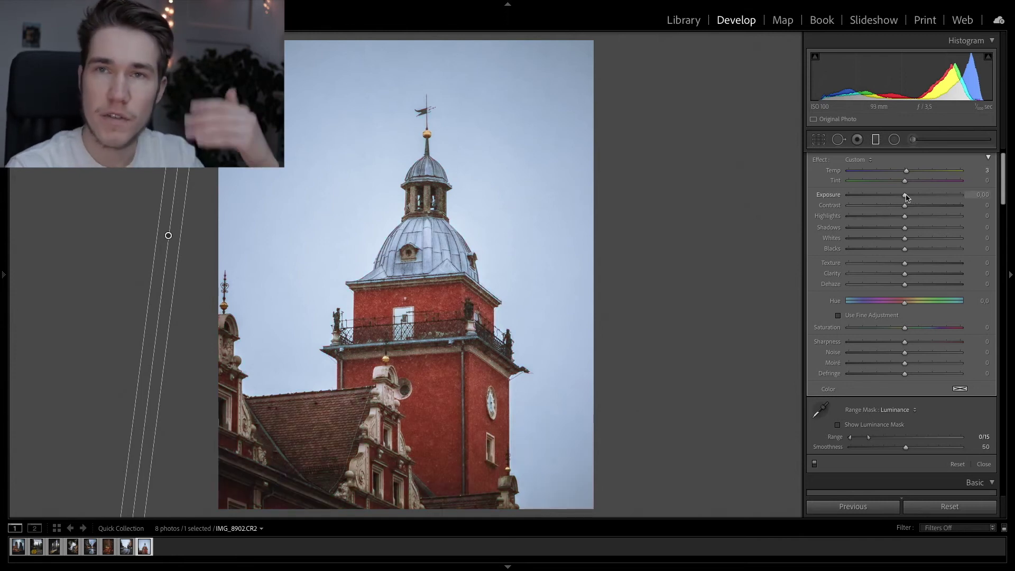
scroll(906, 196, "up", 5)
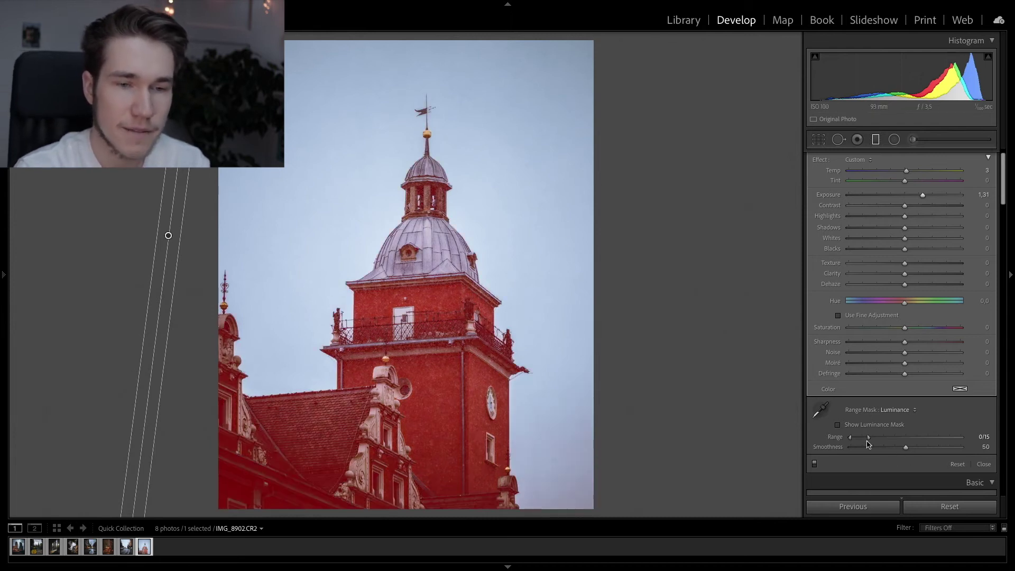
- Change the graduated filter's luminance range to 79/100 so that it targets the bright sky instead of the tower
left_click_drag(868, 438, 988, 445)
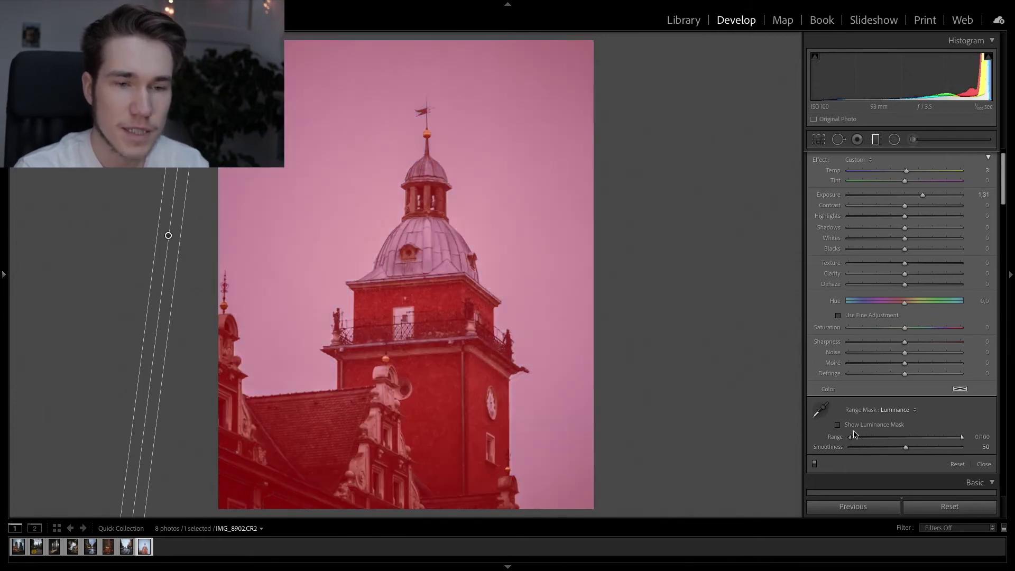
left_click_drag(851, 438, 931, 439)
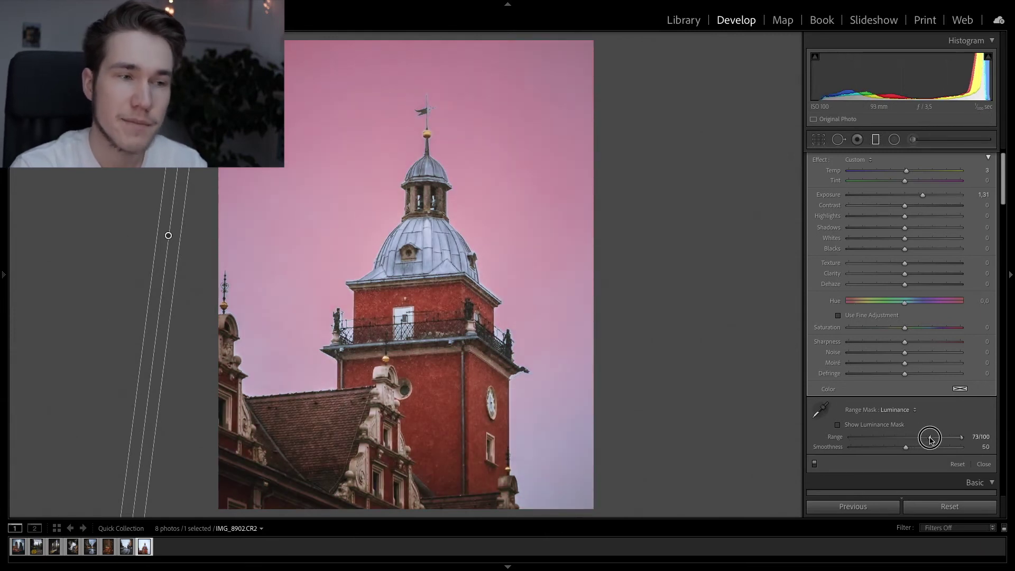
left_click_drag(935, 438, 938, 434)
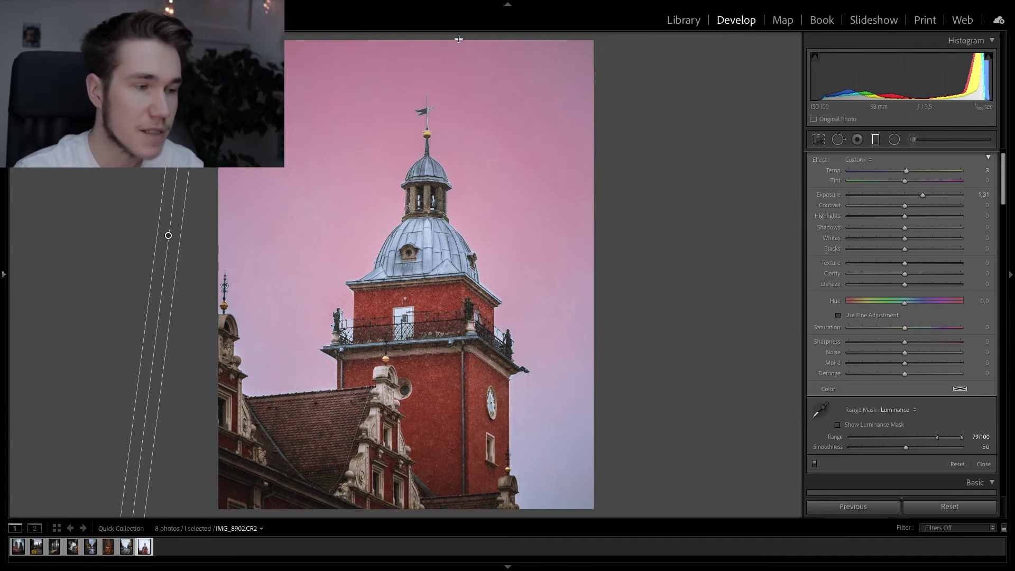
- In 5N9A4167.CR3, place an inverted radial filter over the hooded face and test its exposure at 3.27 before returning it to 0.04
left_click(35, 548)
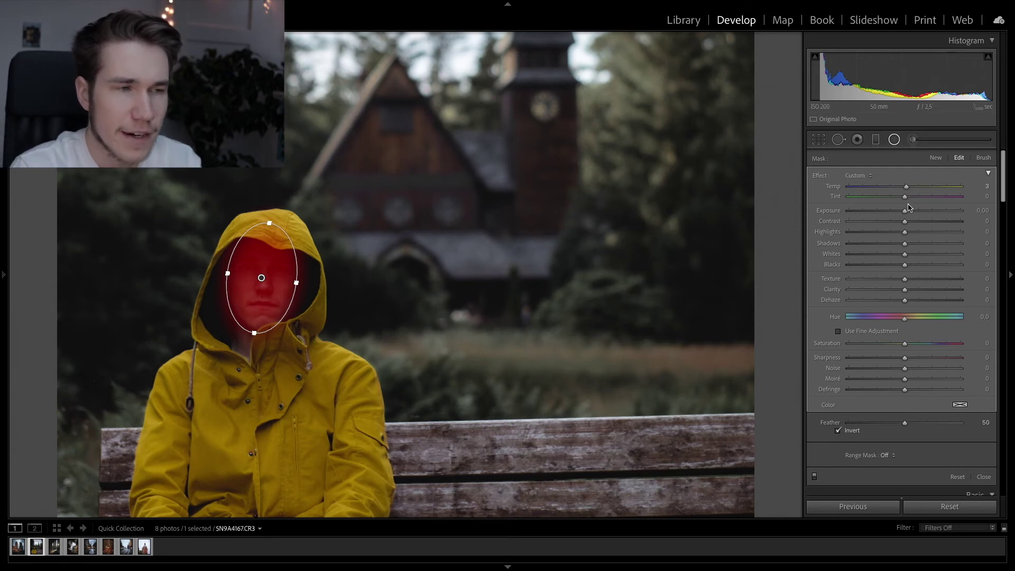
key("o")
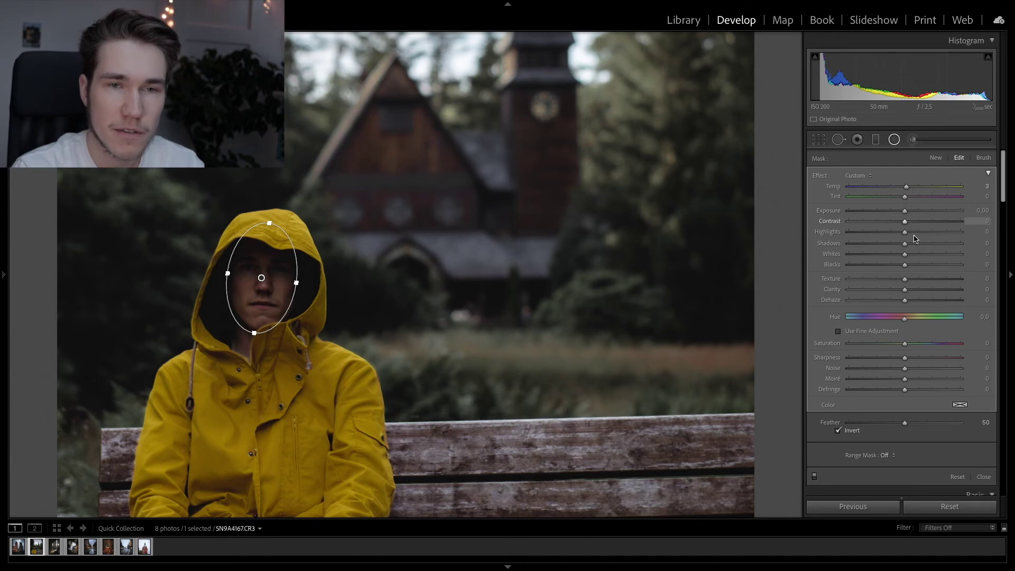
left_click(950, 211)
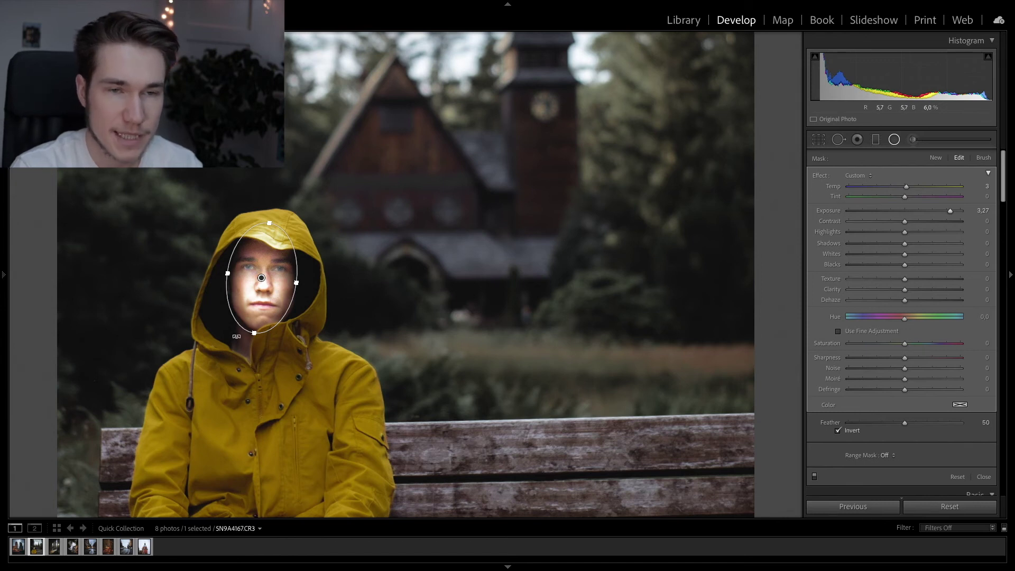
left_click(906, 212)
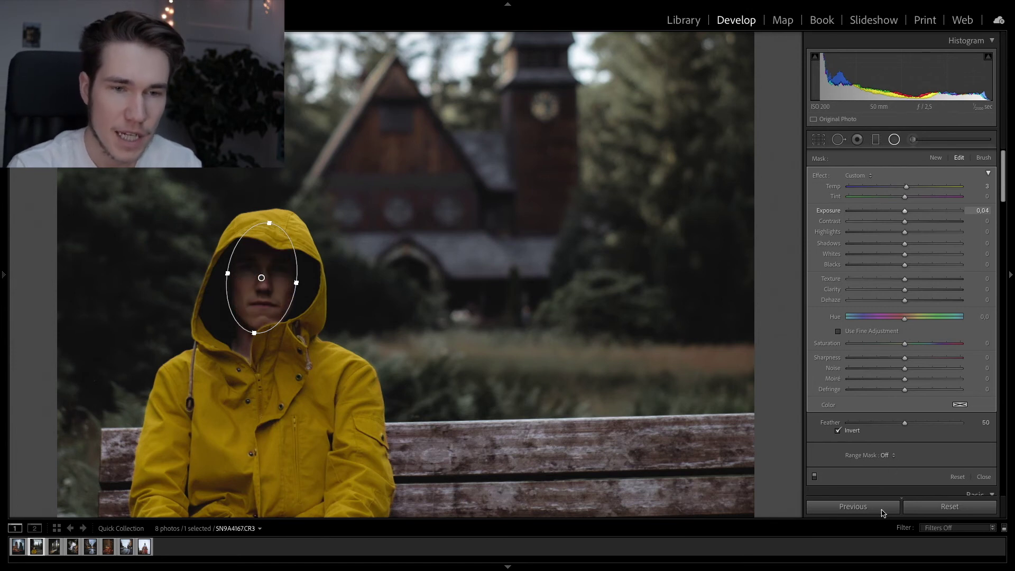
- Apply a Luminance range mask to the face's radial filter, and widen its ellipse slightly with the luminance mask view shown
left_click(892, 457)
left_click(891, 477)
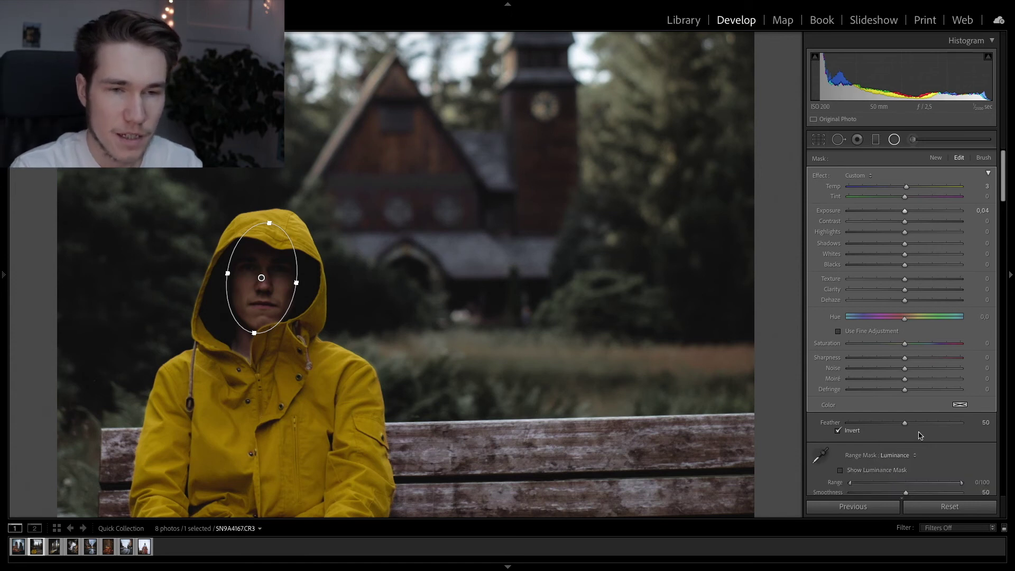
scroll(920, 435, "down", 2)
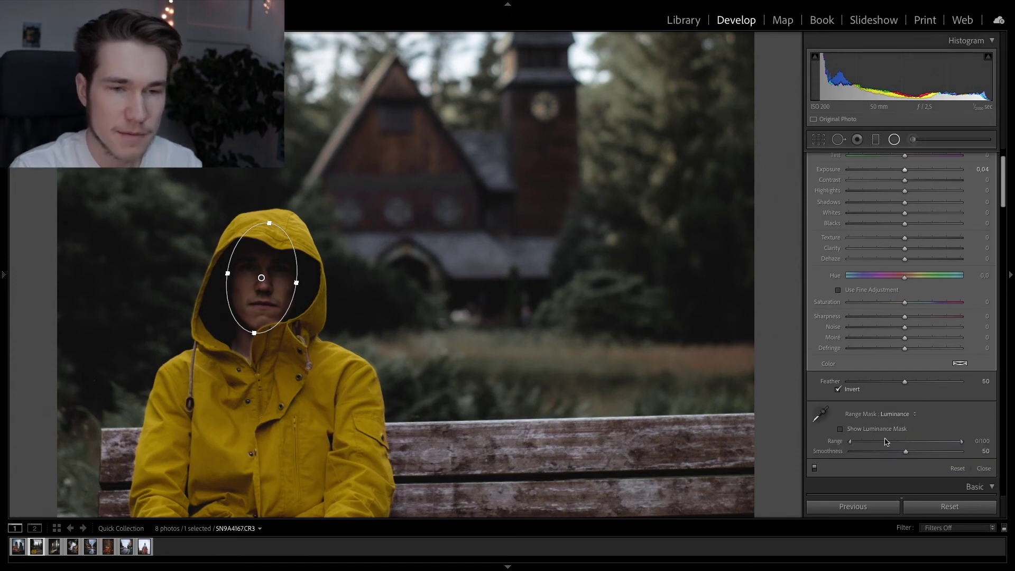
left_click(841, 429)
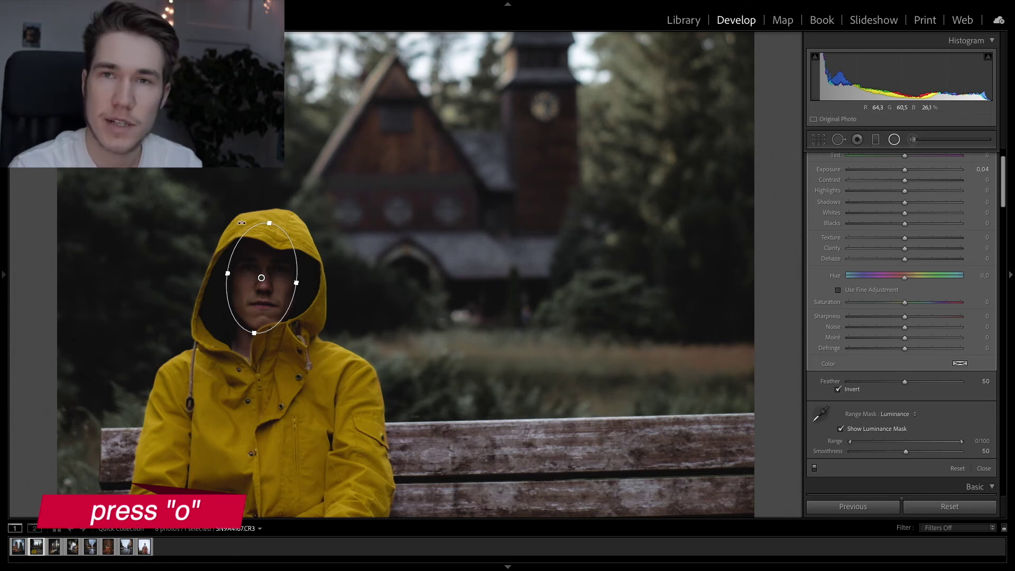
key("o")
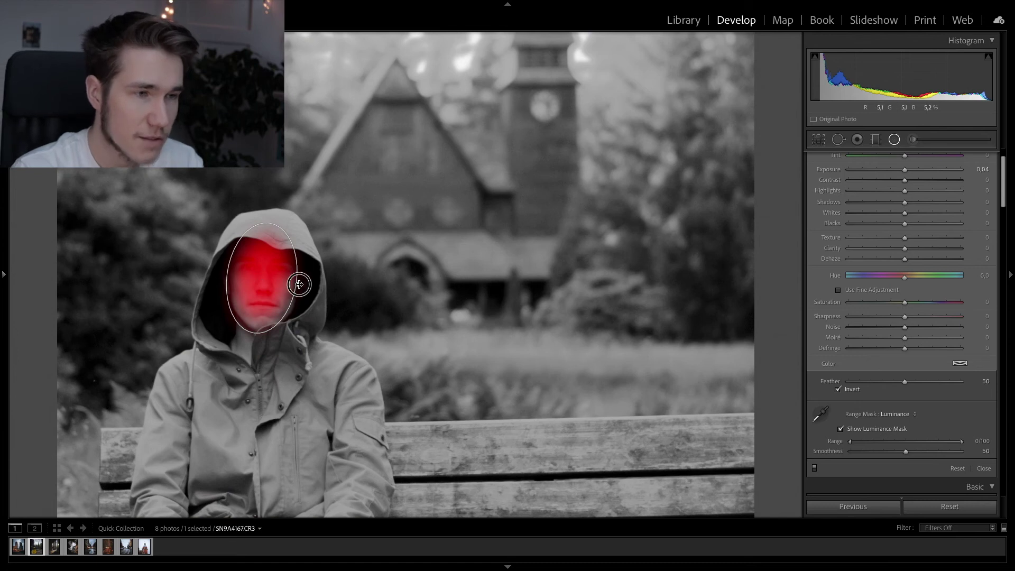
left_click_drag(299, 285, 303, 285)
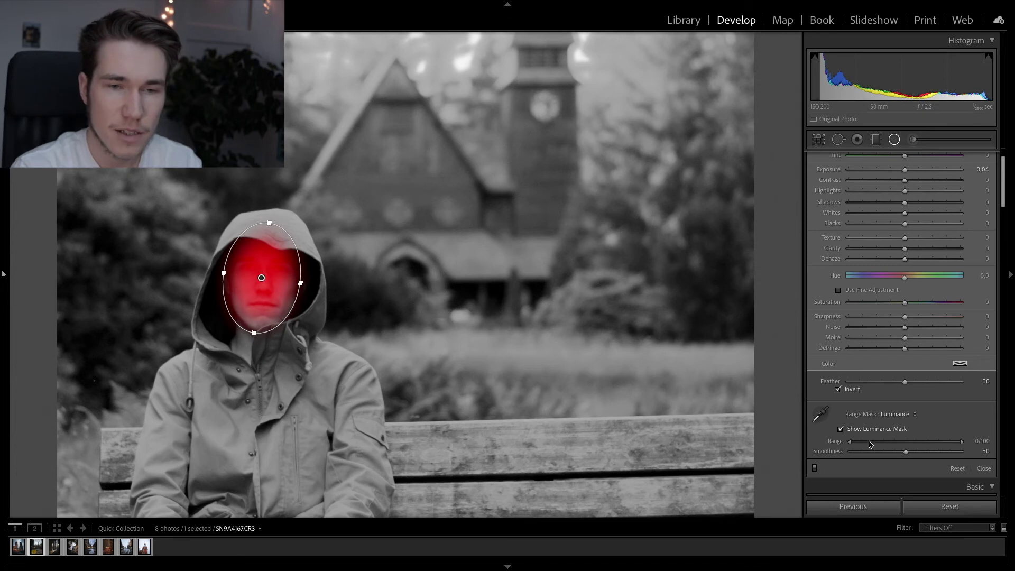
- Limit the radial filter's luminance range to 0/17 to target the face's shadows, and hide the mask overlay
left_click_drag(964, 446, 877, 440)
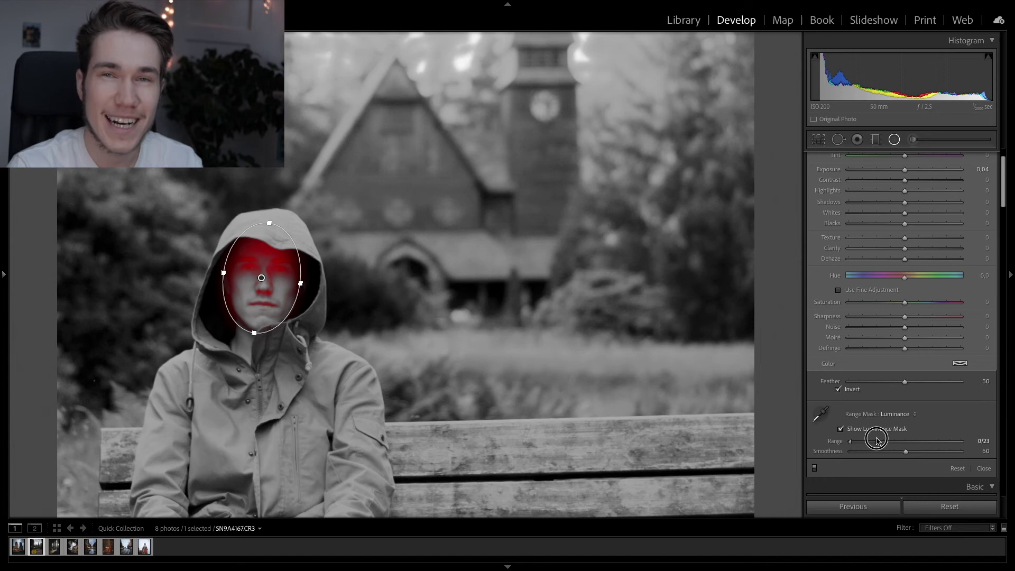
left_click_drag(877, 441, 871, 444)
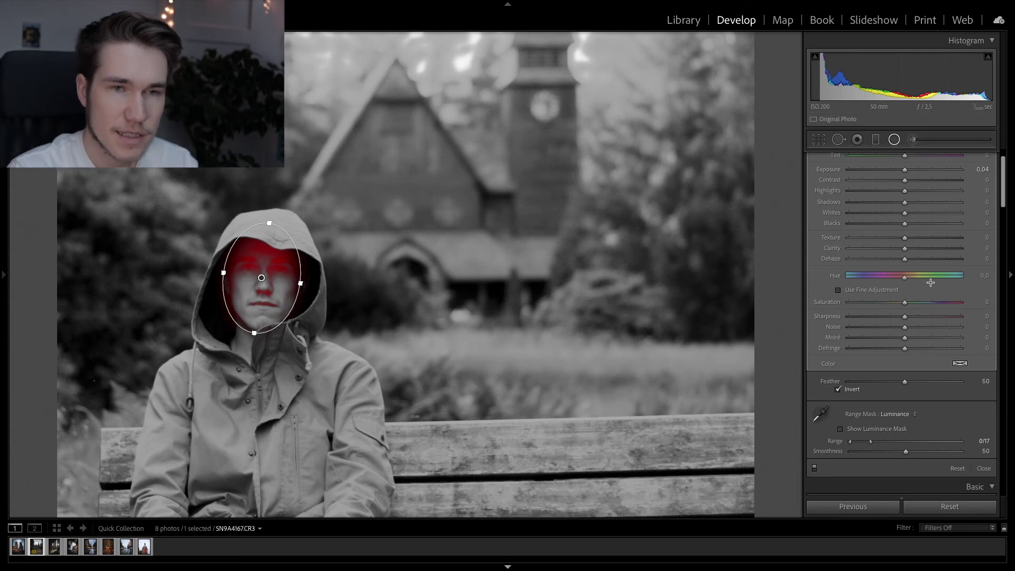
scroll(915, 187, "up", 2)
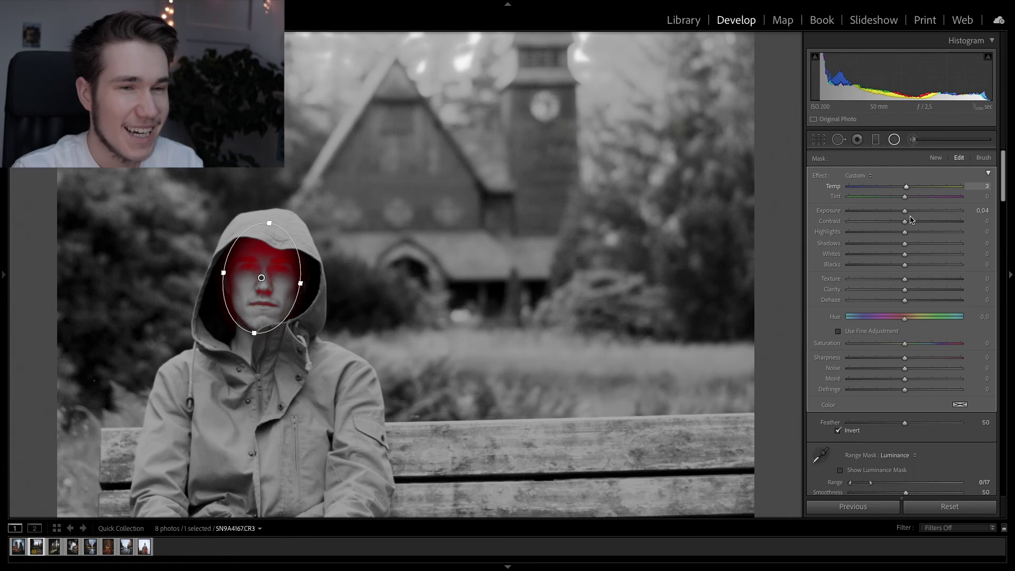
key("o")
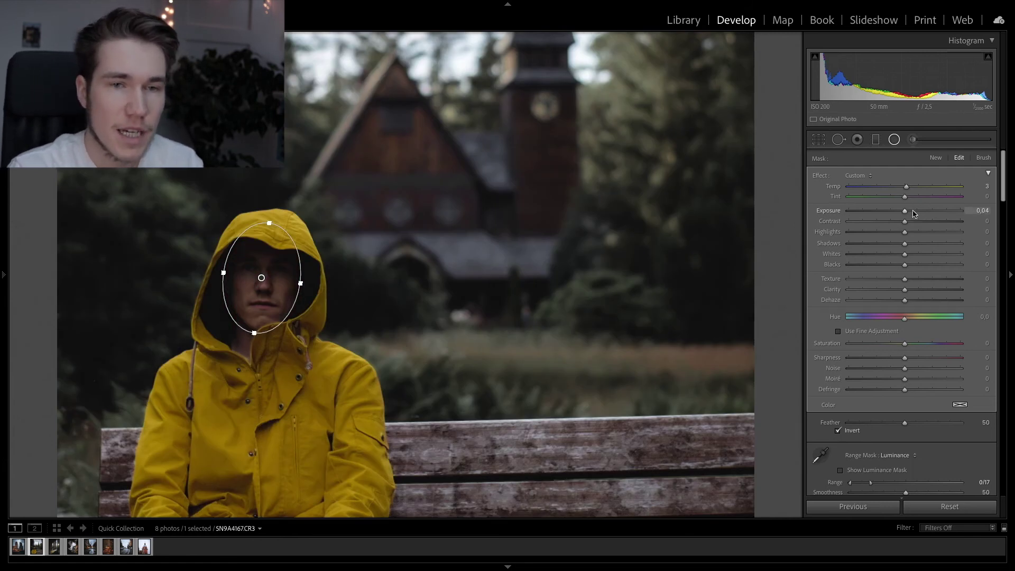
- Try an exposure of 2.28 on the face's radial filter and bring it back down to 0.12
left_click_drag(915, 213, 923, 213)
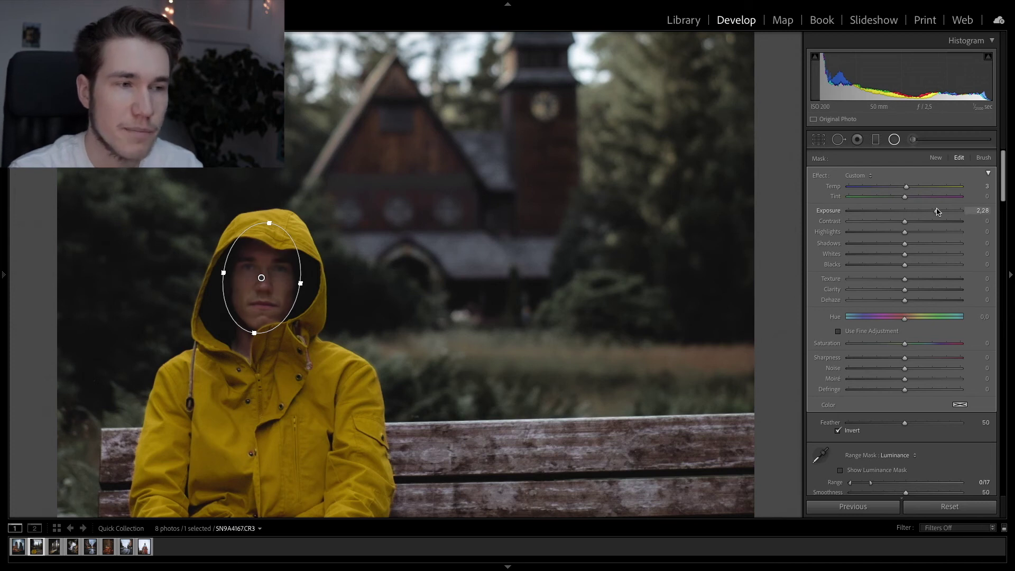
left_click(907, 212)
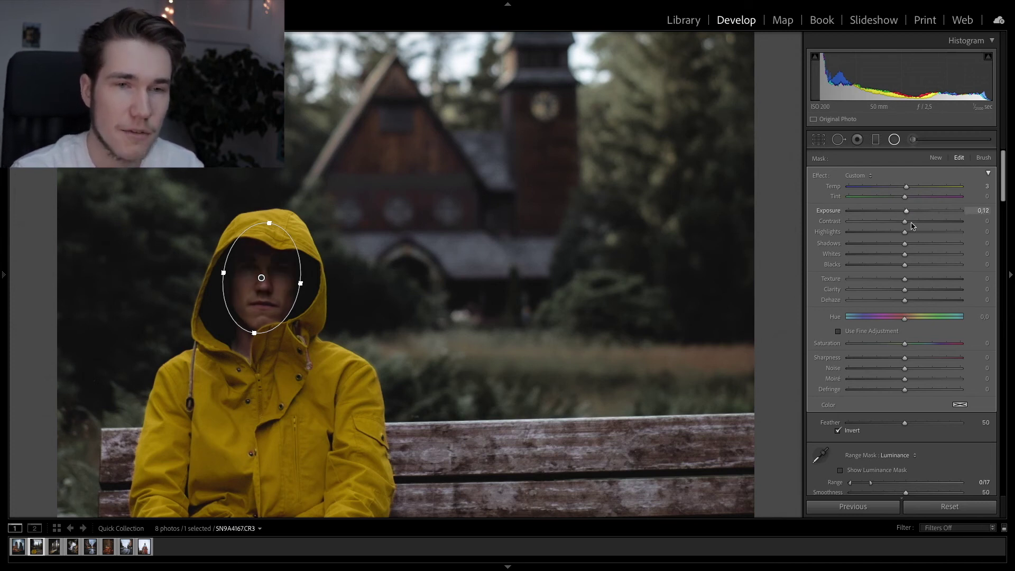
left_click_drag(912, 226, 916, 222)
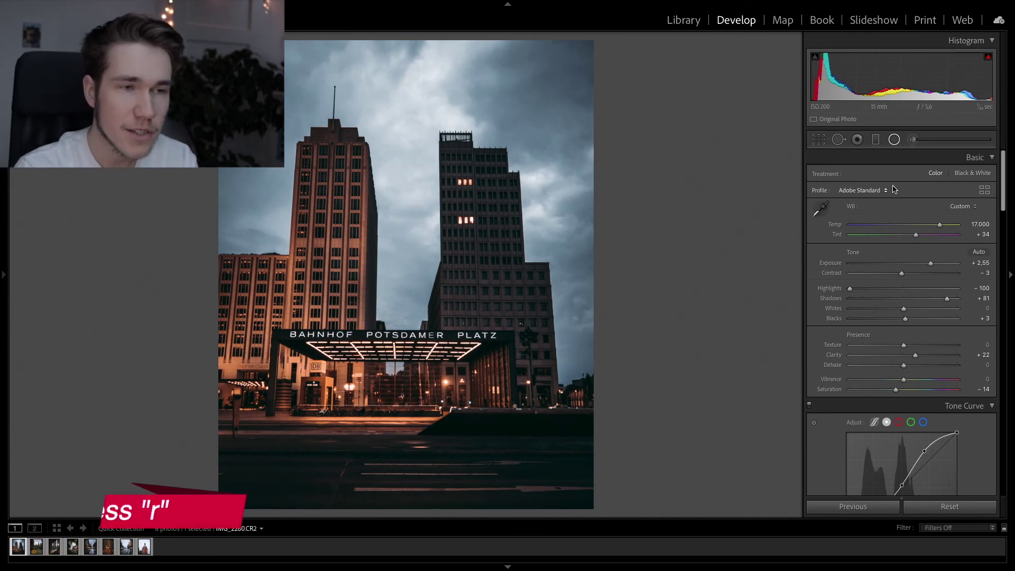
- Start cropping IMG_2280.CR2 and cycle the composition overlay from the thirds grid through the centre cross to the golden spiral
key("r")
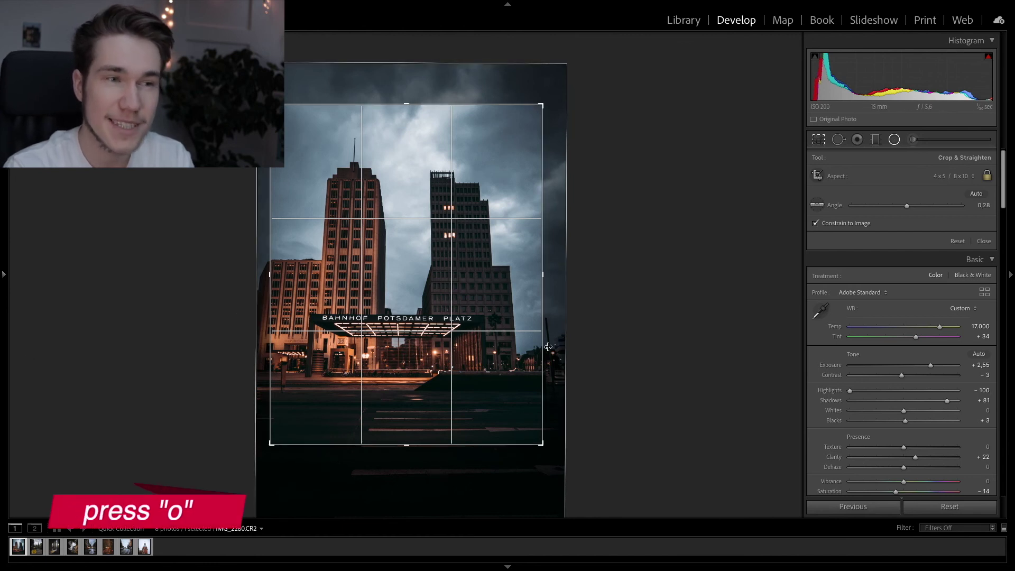
key("o")
key("o")
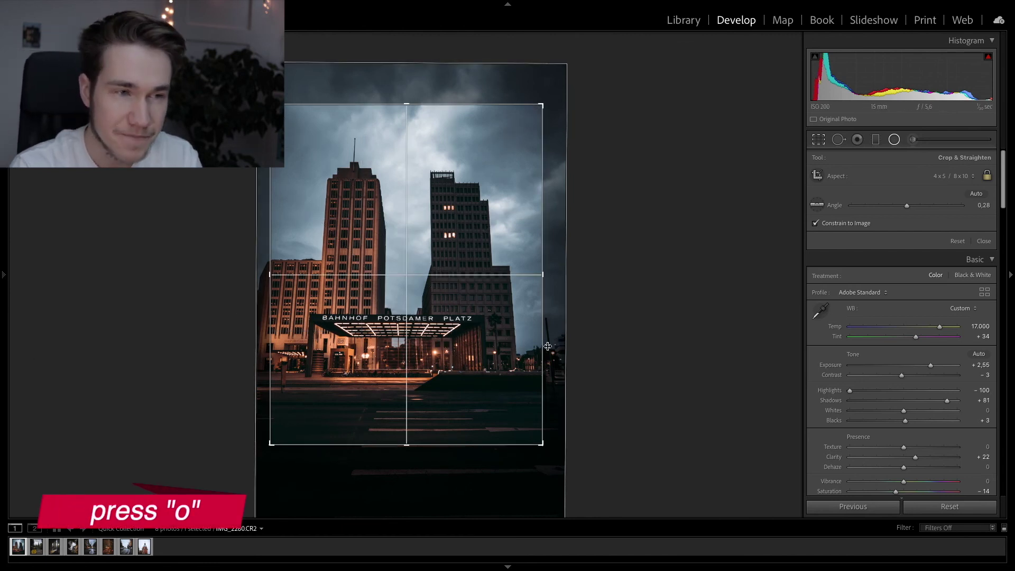
key("o")
key("o")
key("o")
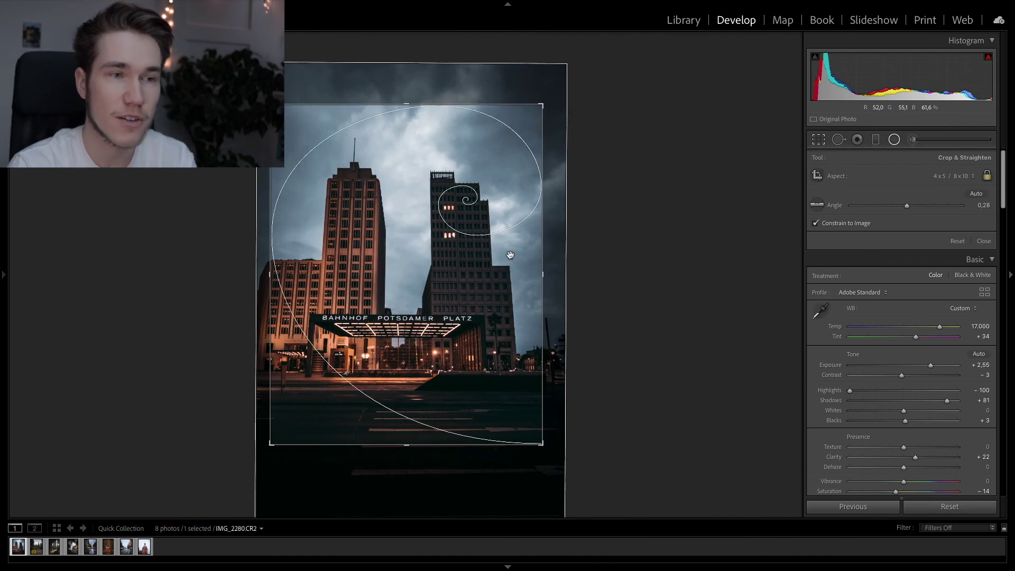
- Cycle the crop overlay through aspect ratios, thirds and diagonals to the centre cross, and close the crop
key("o")
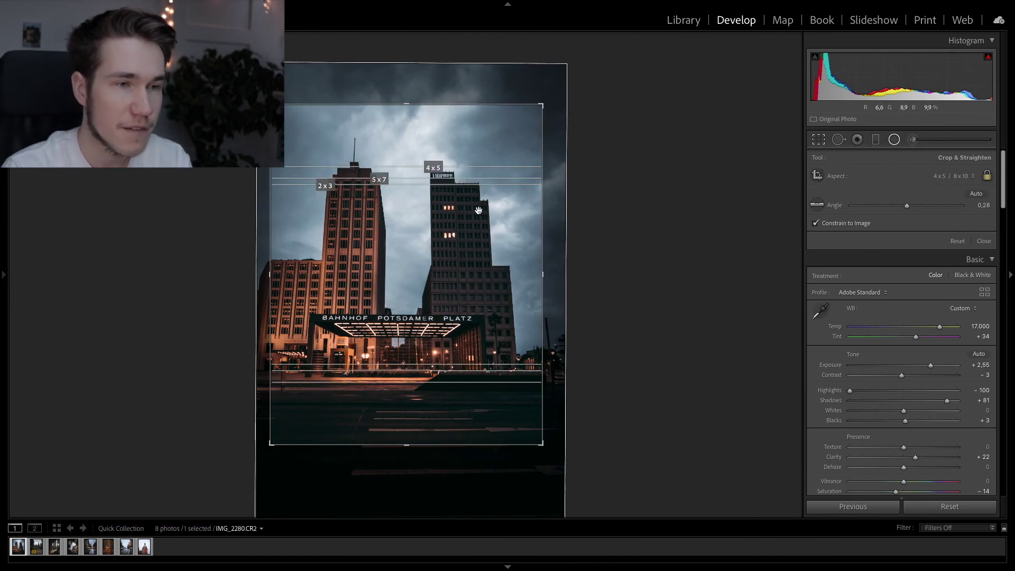
key("o")
key("o")
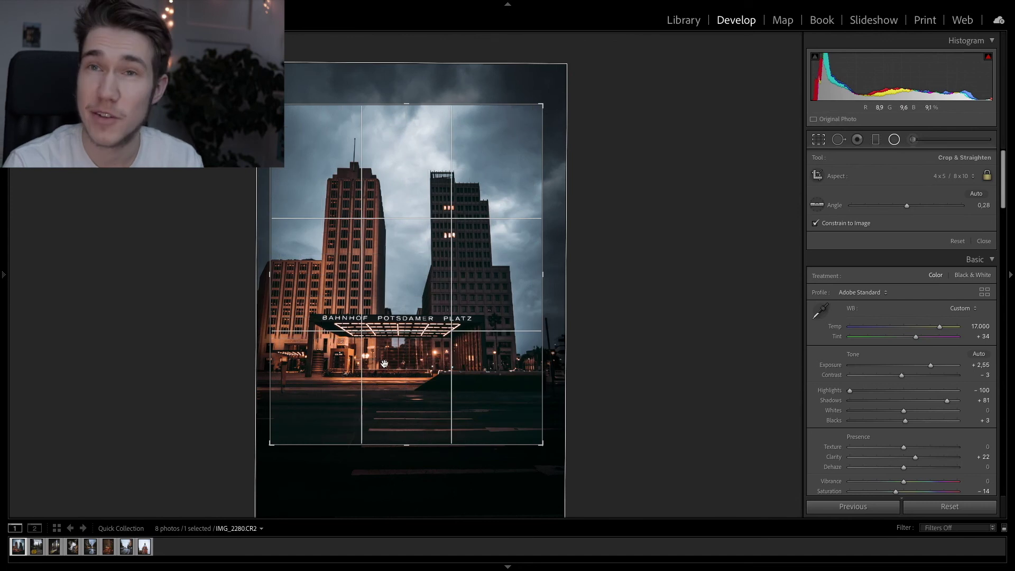
key("o")
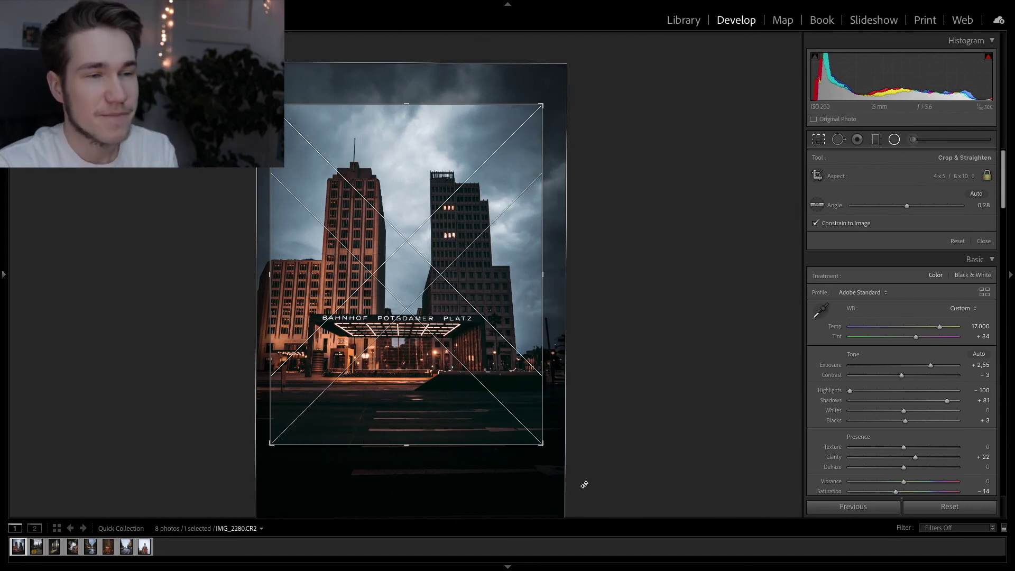
key("o")
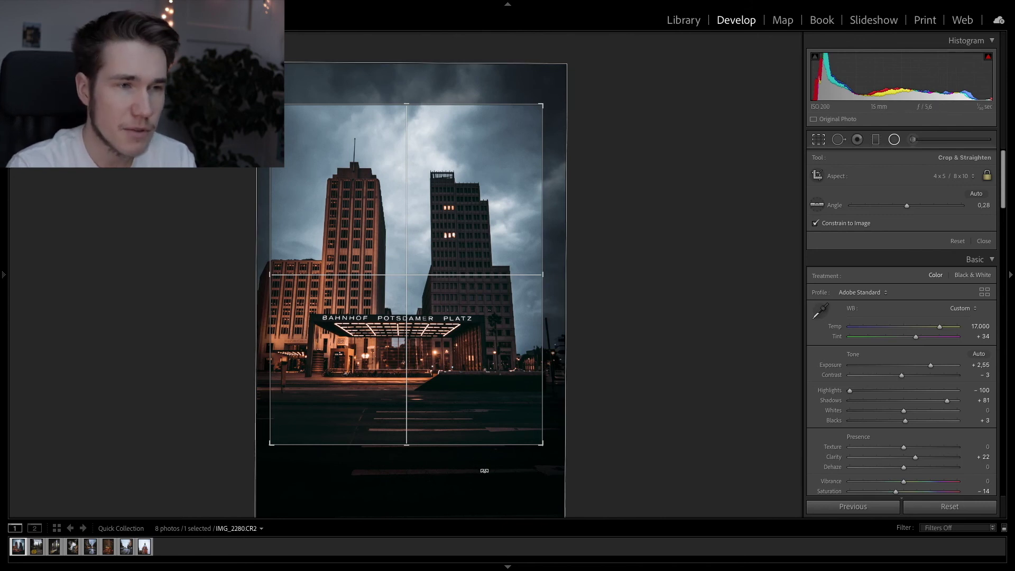
left_click_drag(430, 226, 430, 225)
key("Return")
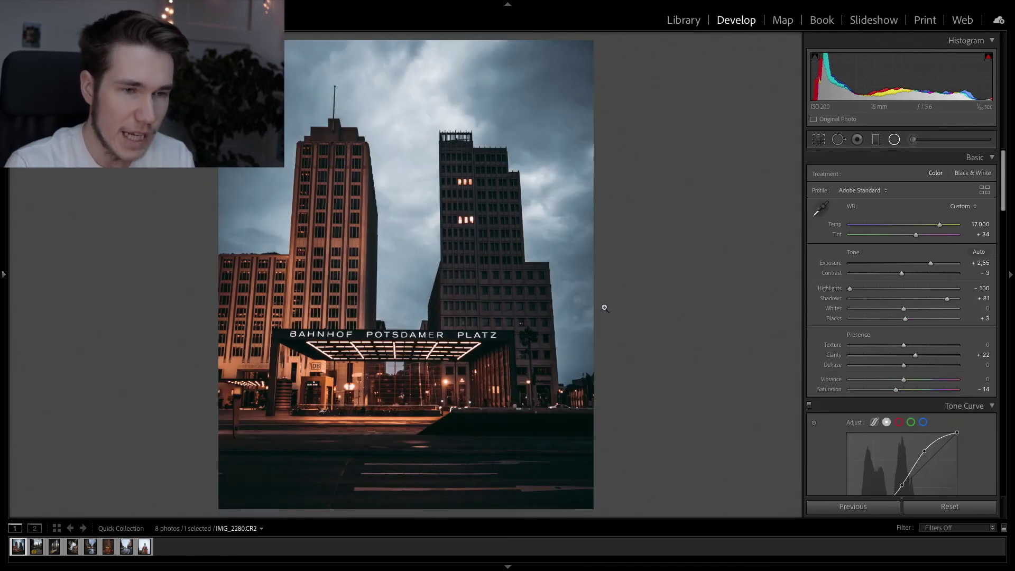
- Pick the colonnade photo IMG_8591.CR2 in the Library, open it for cropping in Develop, and cycle the overlay to the golden spiral
key("g")
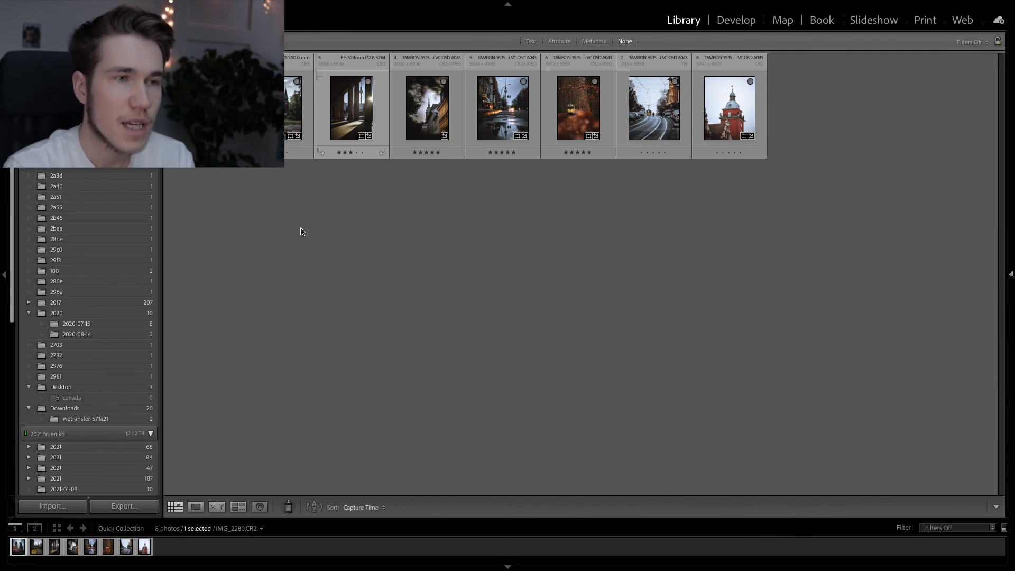
key("e")
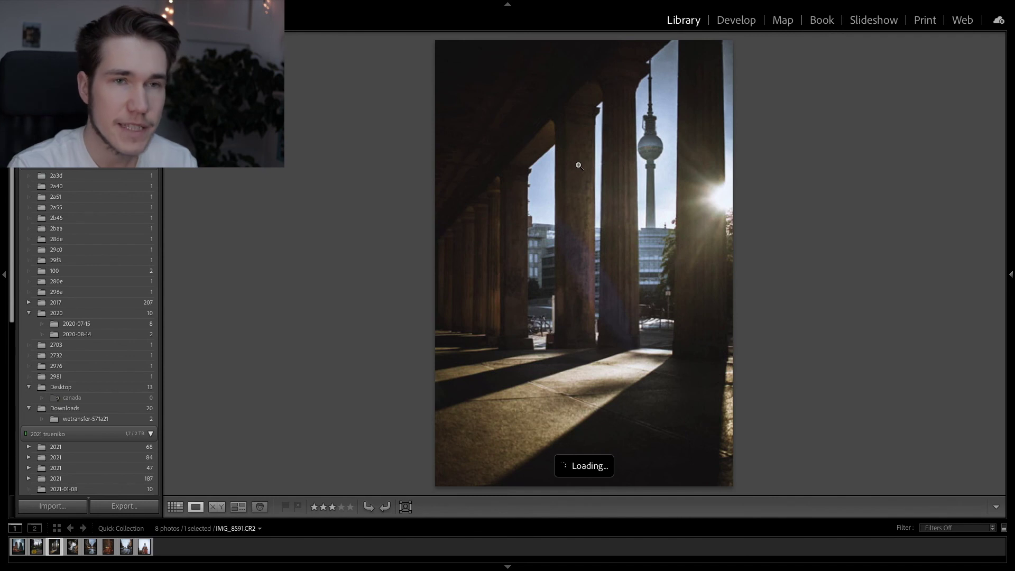
key("d")
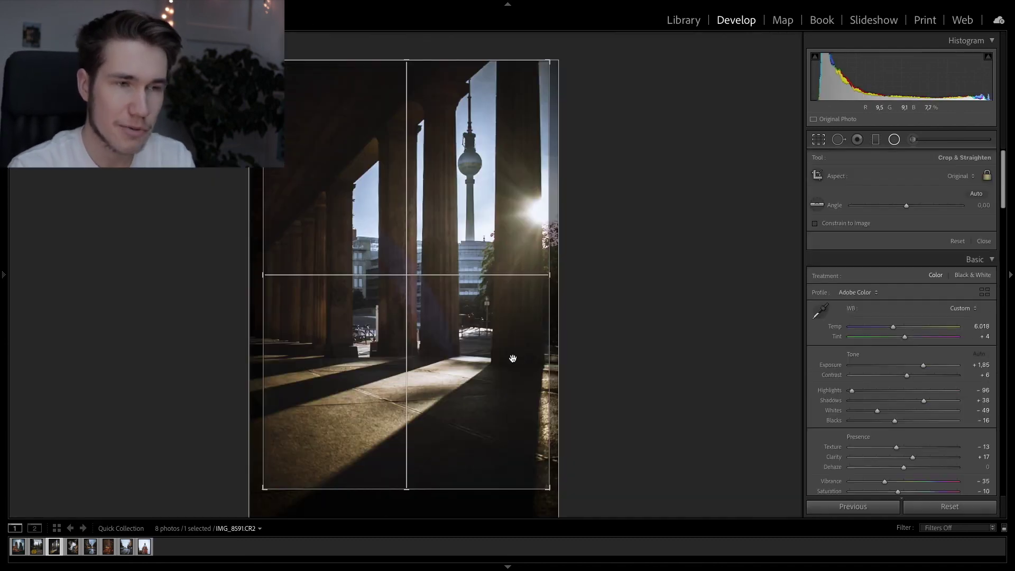
key("o")
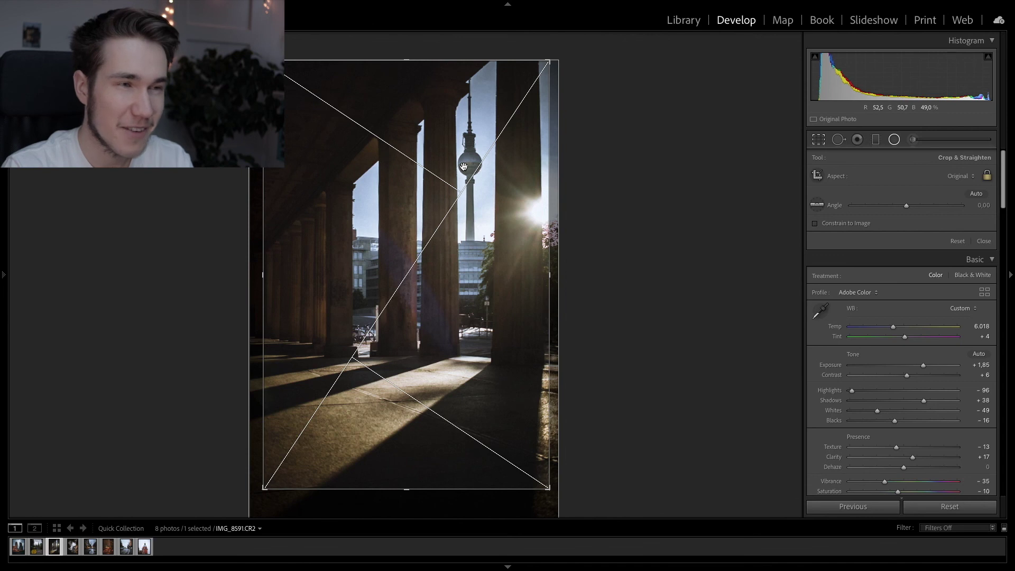
key("o")
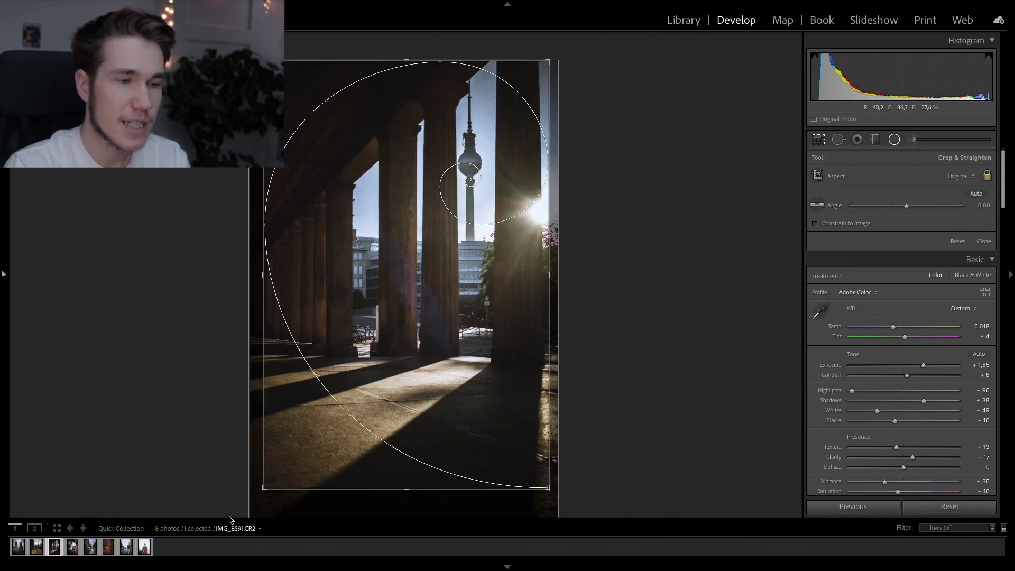
- Tighten the crop slightly, shift the photo within it, and flip the golden spiral to the narrow curl in the photo's upper-left area
left_click_drag(262, 493, 263, 490)
left_click_drag(436, 374, 438, 387)
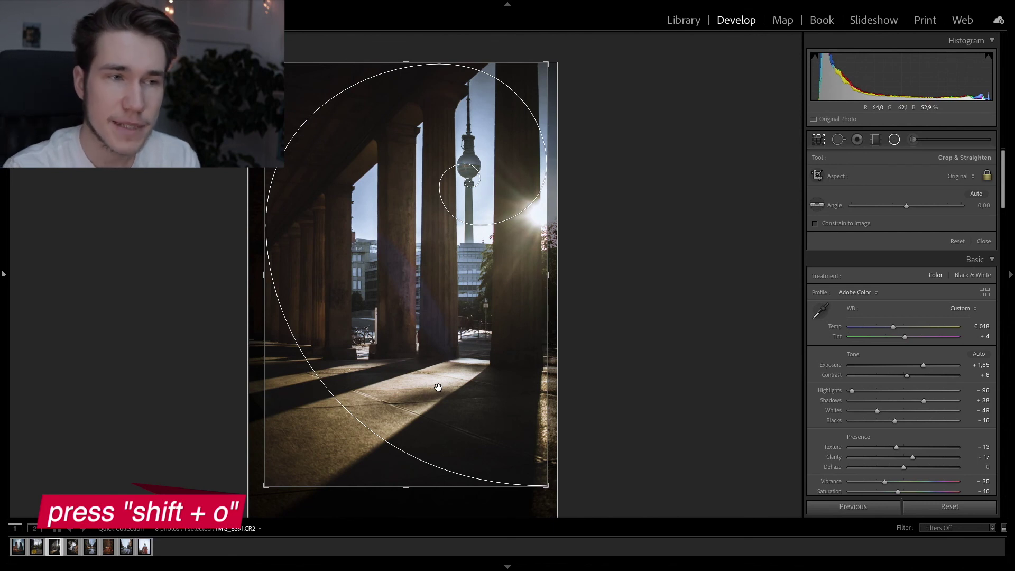
key("shift+o")
key("shift+o")
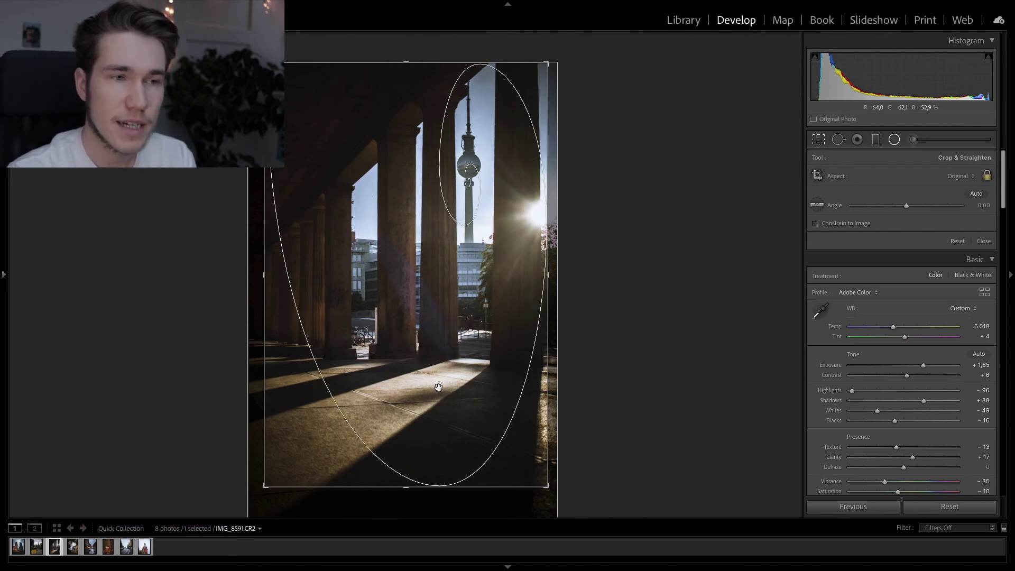
key("shift+o")
key("shift+o")
key("shift+o")
key("shift+o")
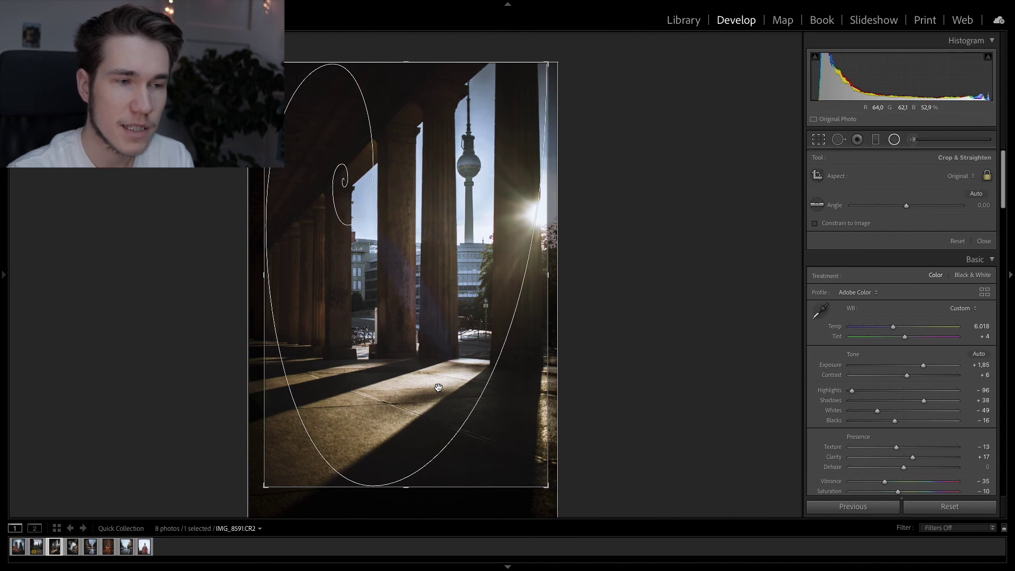
- Cycle the golden spiral through its orientations until the wide version curls around the television tower's sphere
key("shift+o")
key("shift+o")
key("shift+o")
key("shift+o")
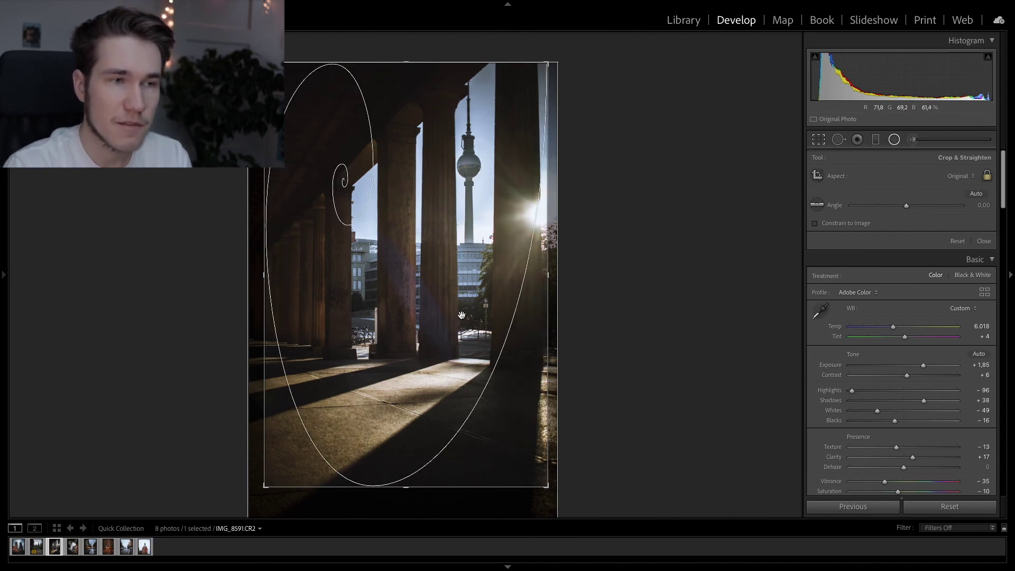
key("shift+o")
key("shift+o")
key("shift+o")
key("shift+o")
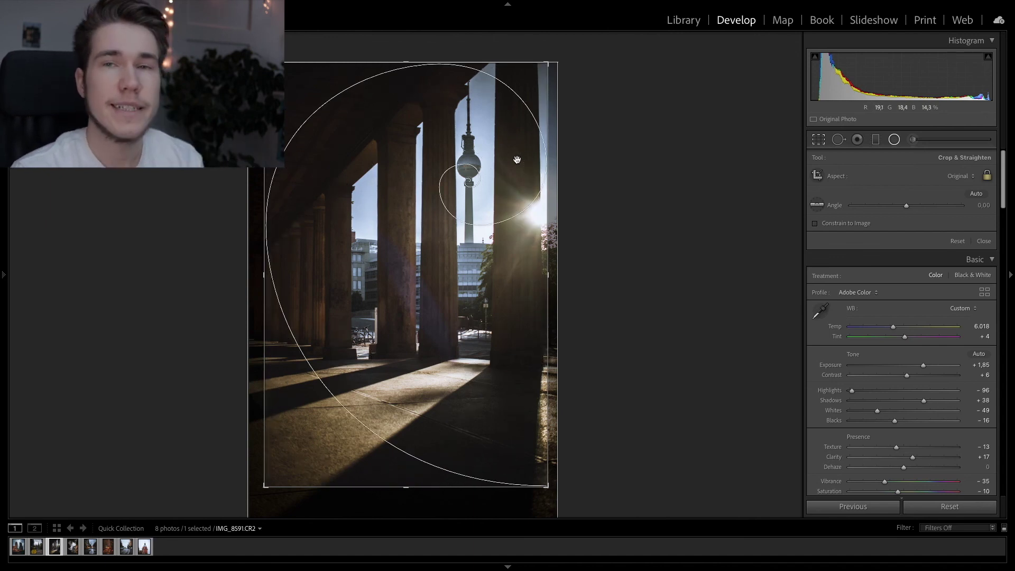
- Cycle the crop overlay from the golden spiral through the fine grid and diagonals to the centre cross
key("o")
key("o")
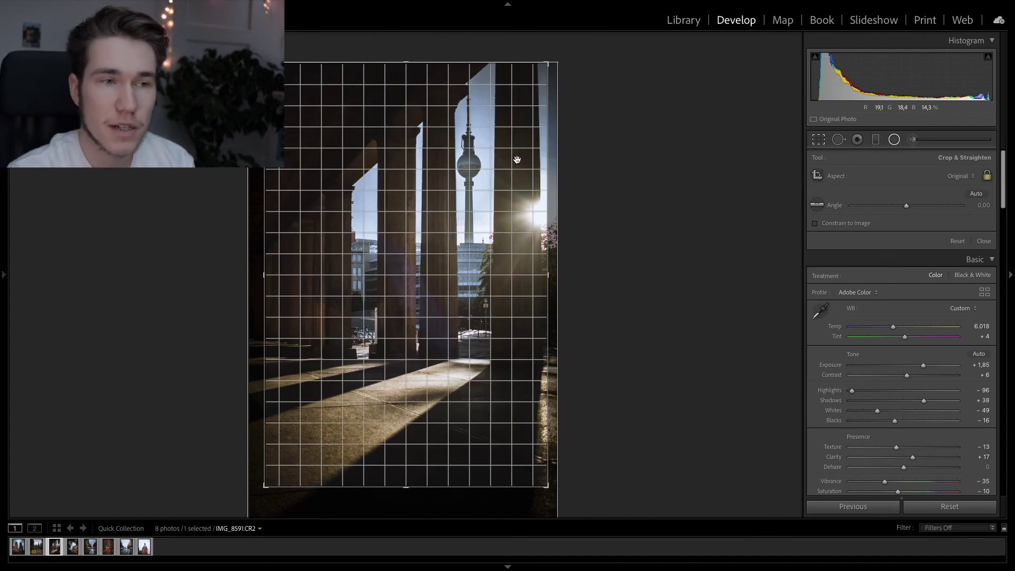
key("o")
key("o")
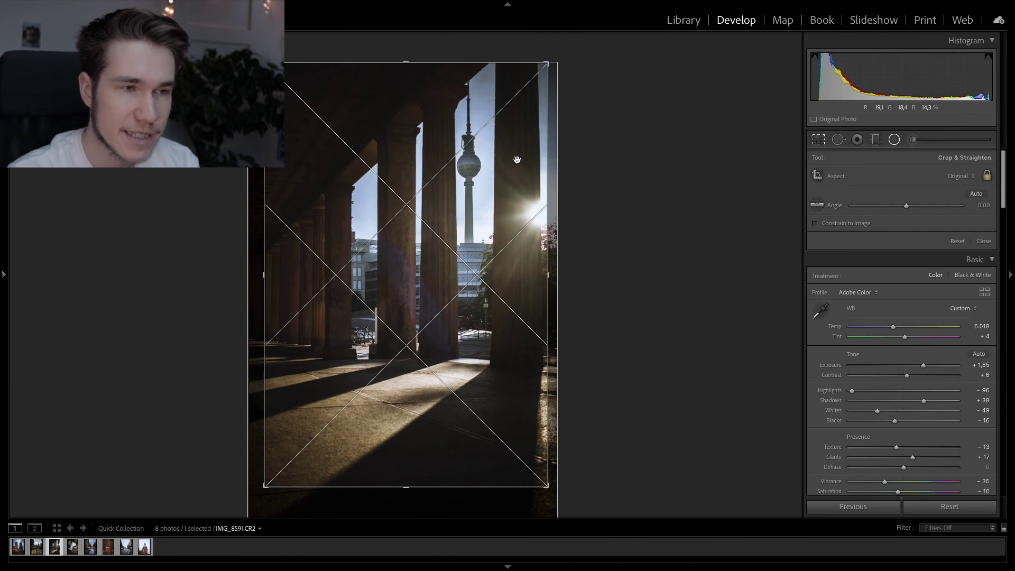
key("o")
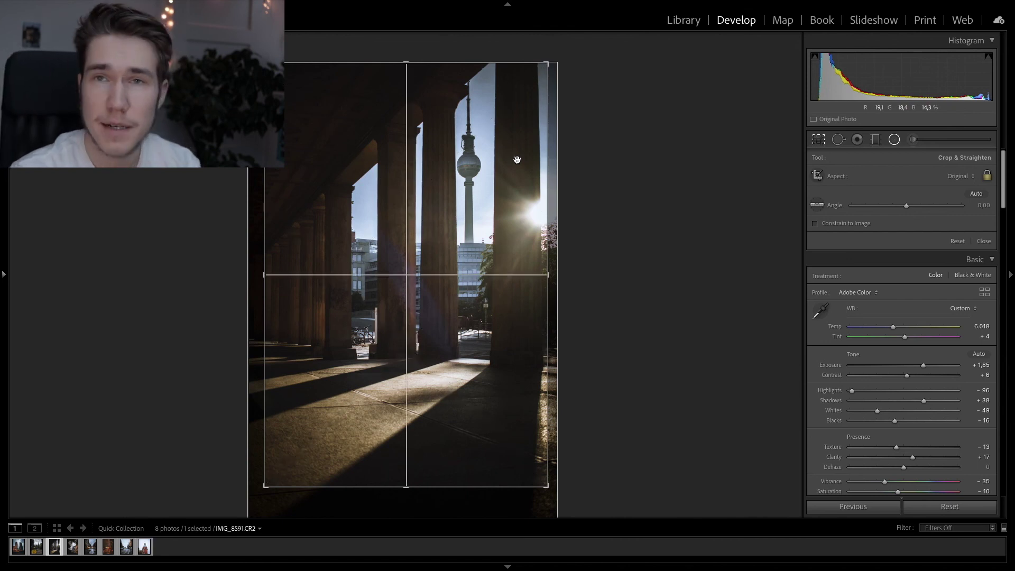